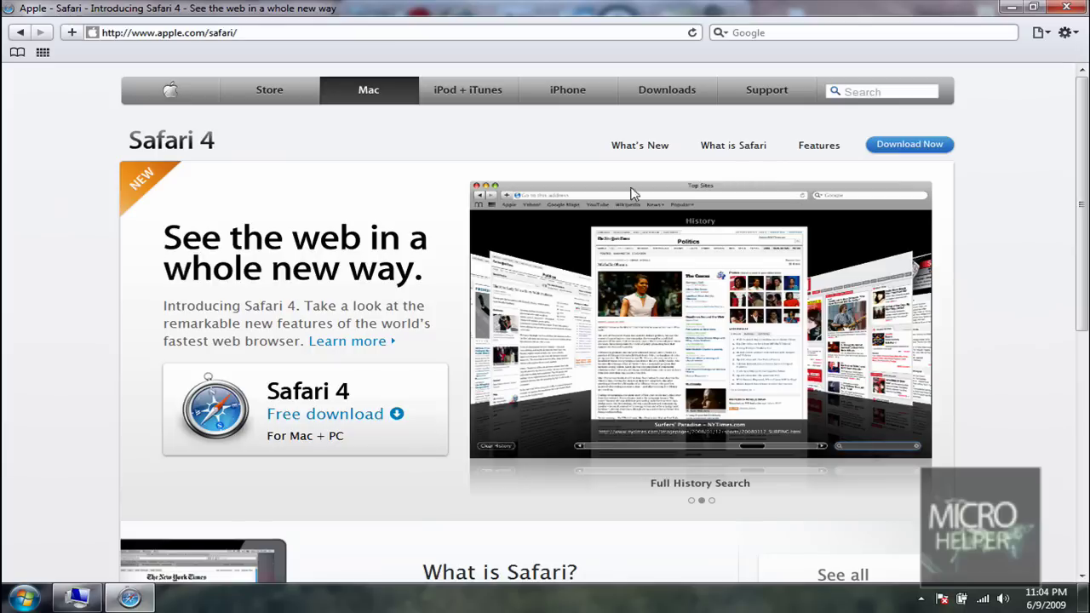
Flip the intro slideshow to the Full History Search and Cover Flow slides, then back to Top Sites
drag(1084, 307, 1067, 196)
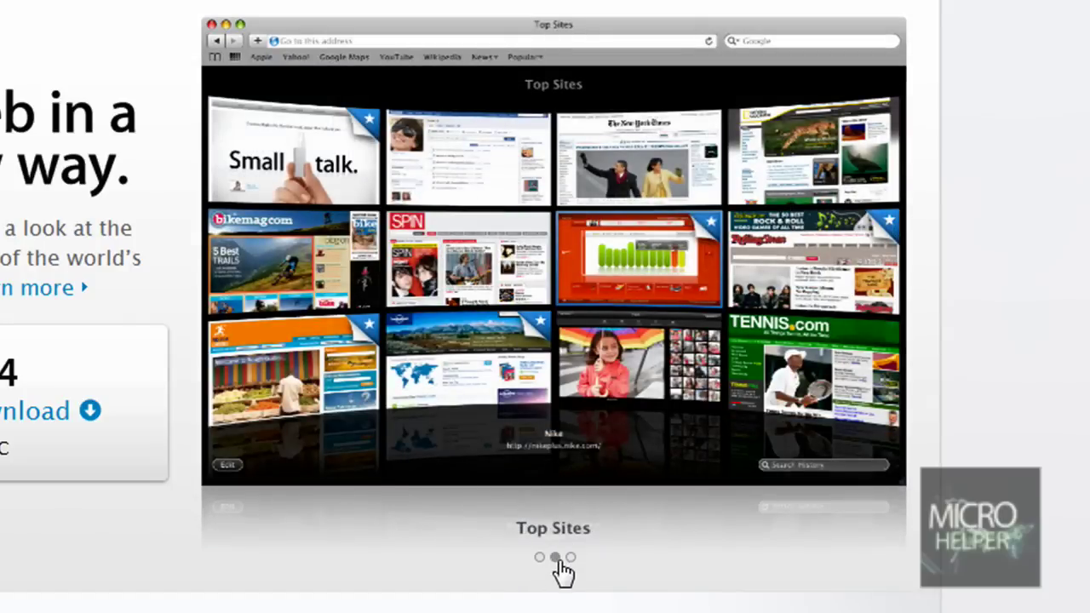
click(558, 558)
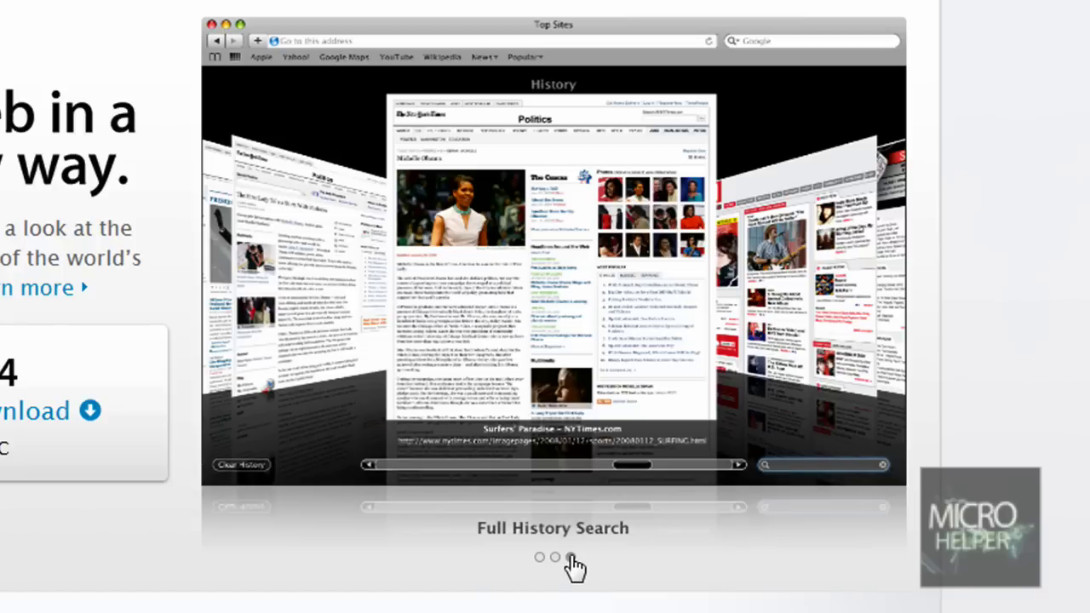
click(570, 558)
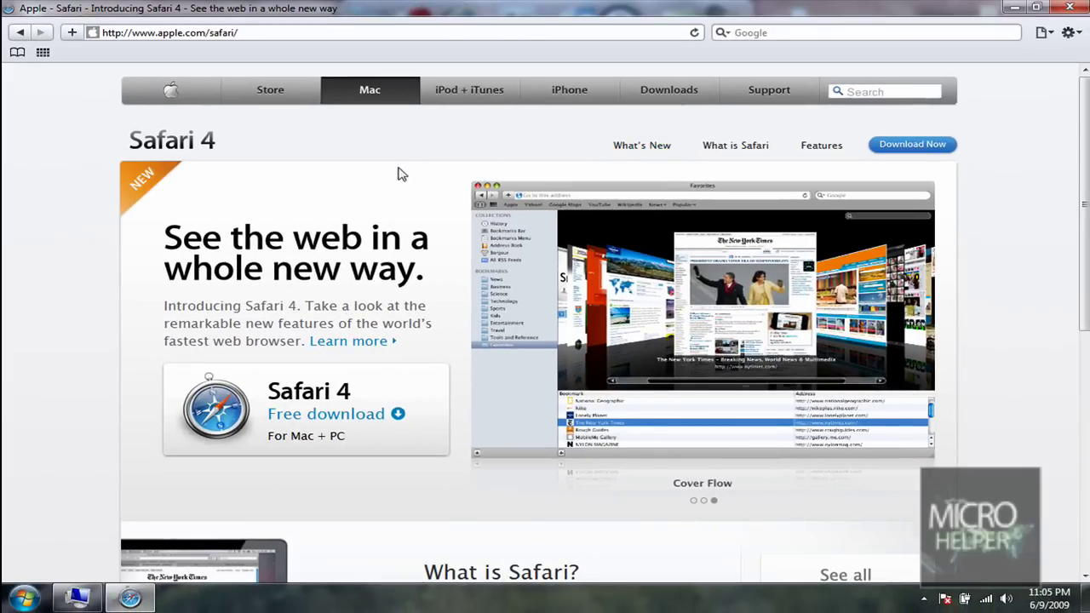
click(696, 502)
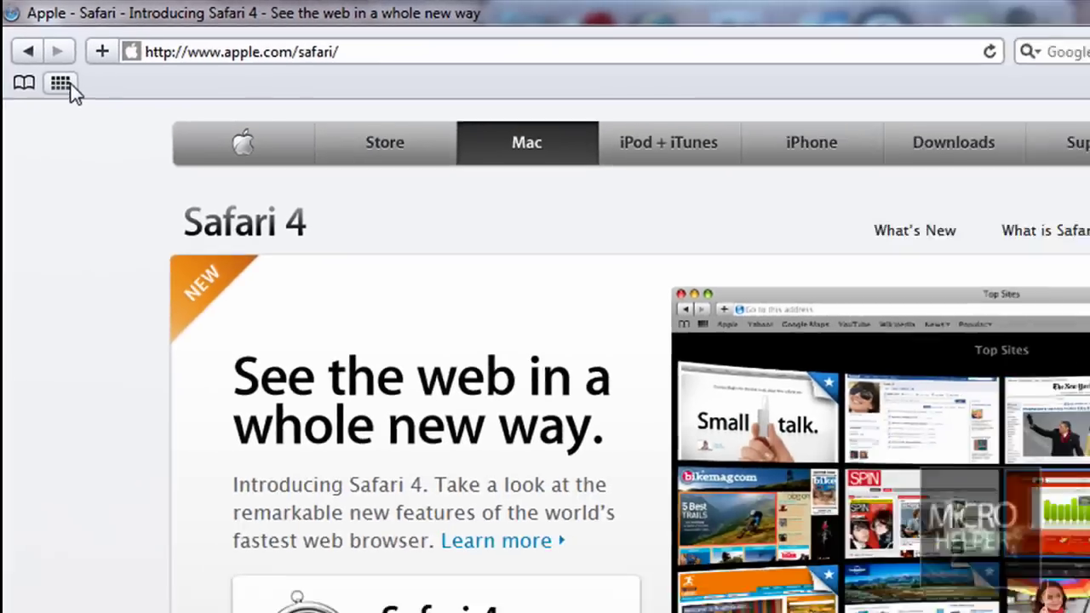
On Top Sites, delete the Amazon, CNN, Flickr, CNET, LA Times and Apple Safari thumbnails
click(61, 83)
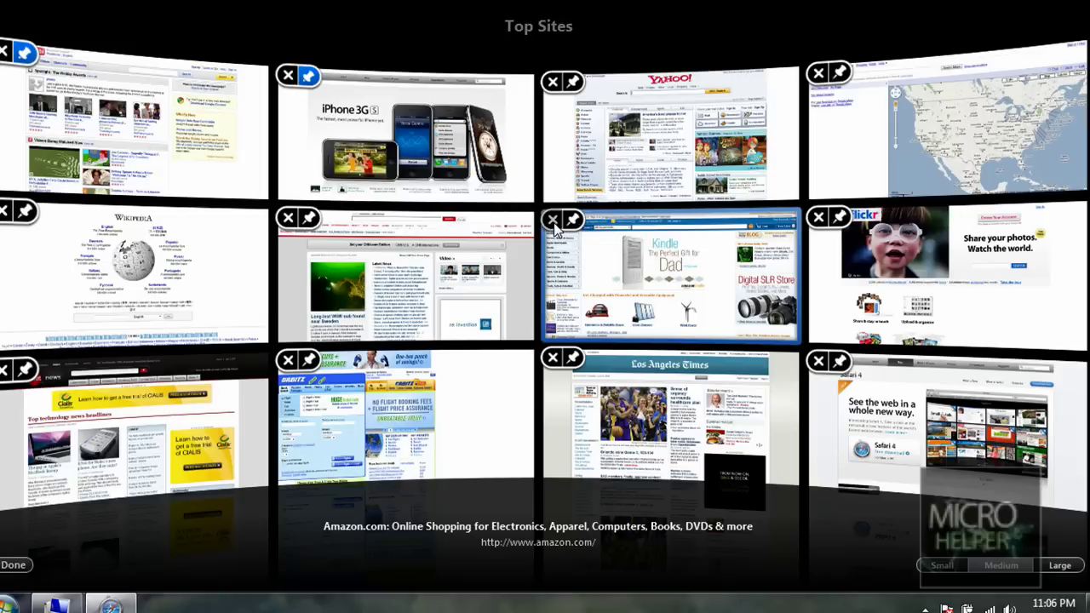
click(552, 220)
click(288, 217)
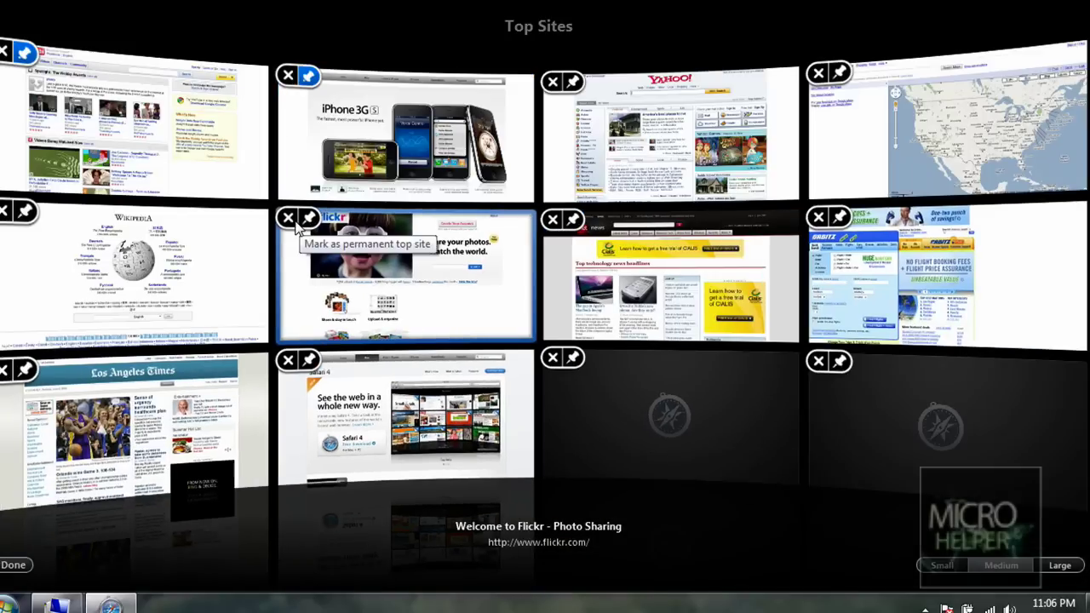
click(291, 219)
click(288, 218)
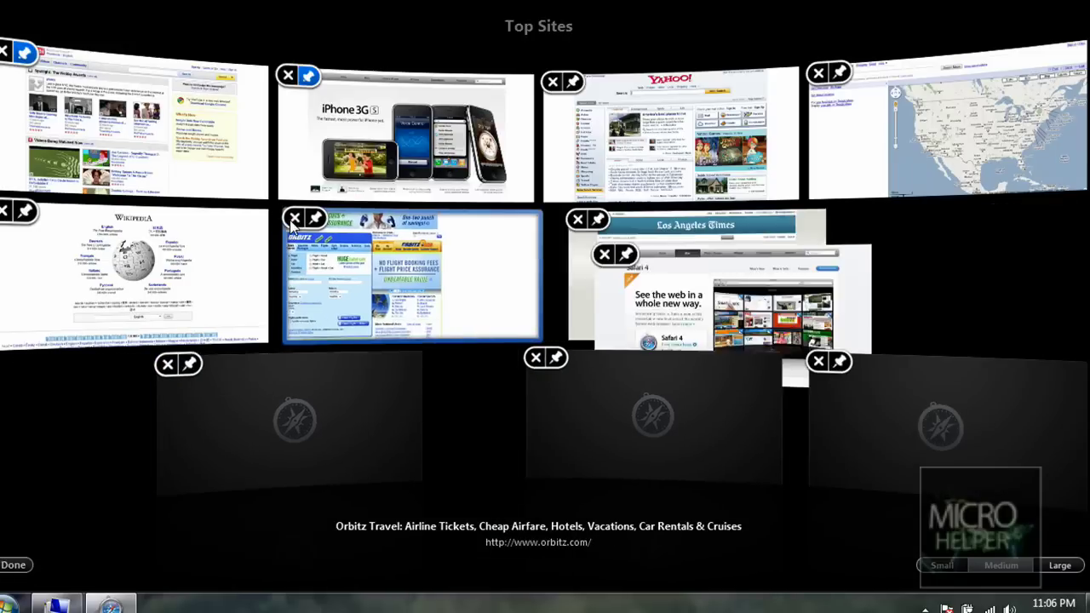
click(287, 218)
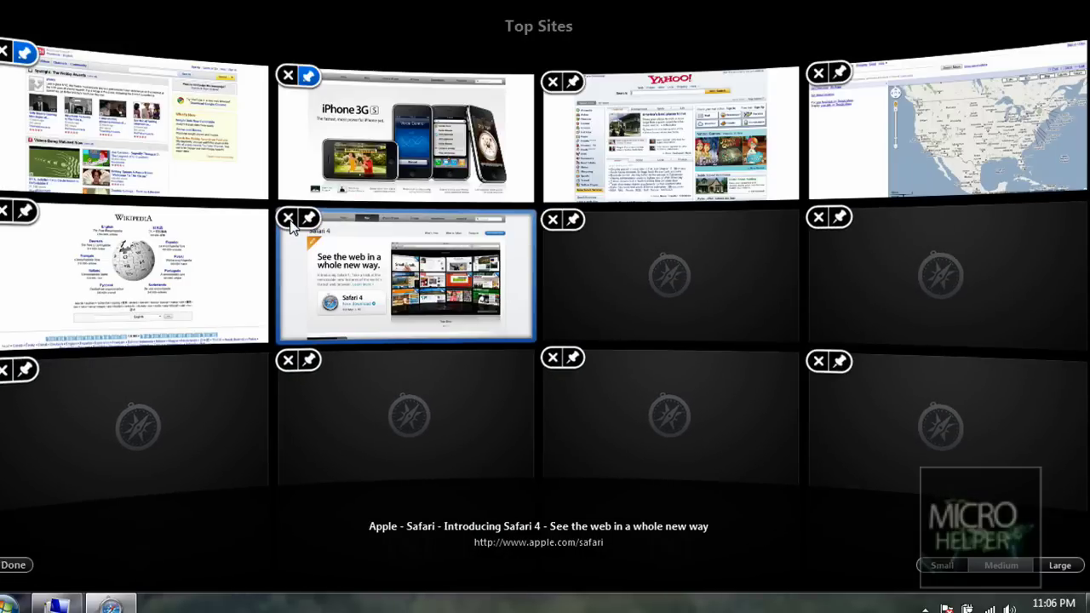
click(288, 218)
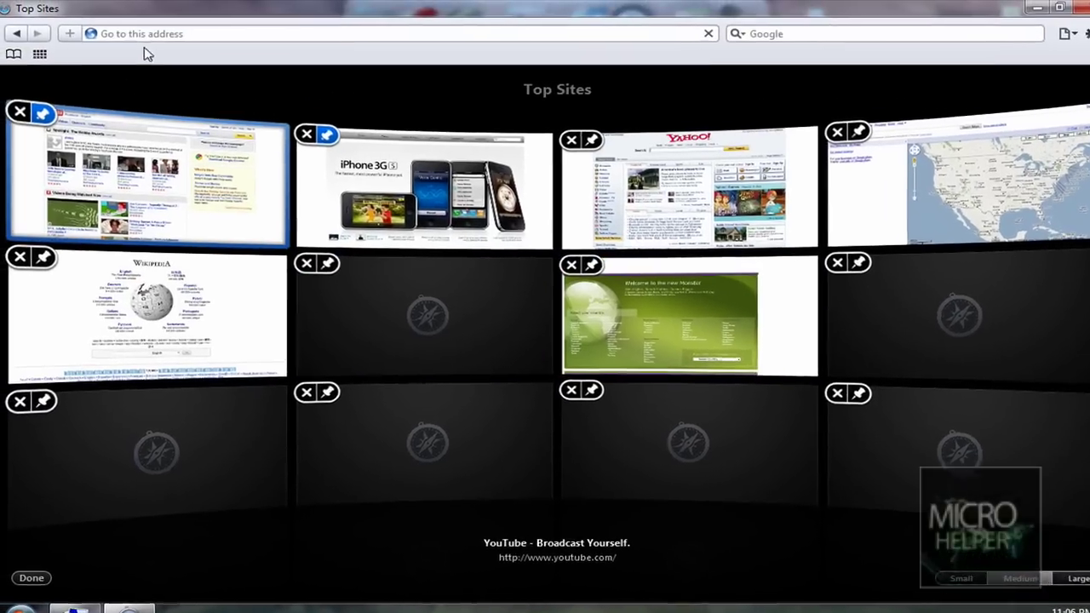
Create a bookmarks-bar folder named 'Micro', replacing a mistyped first name
right_click(166, 47)
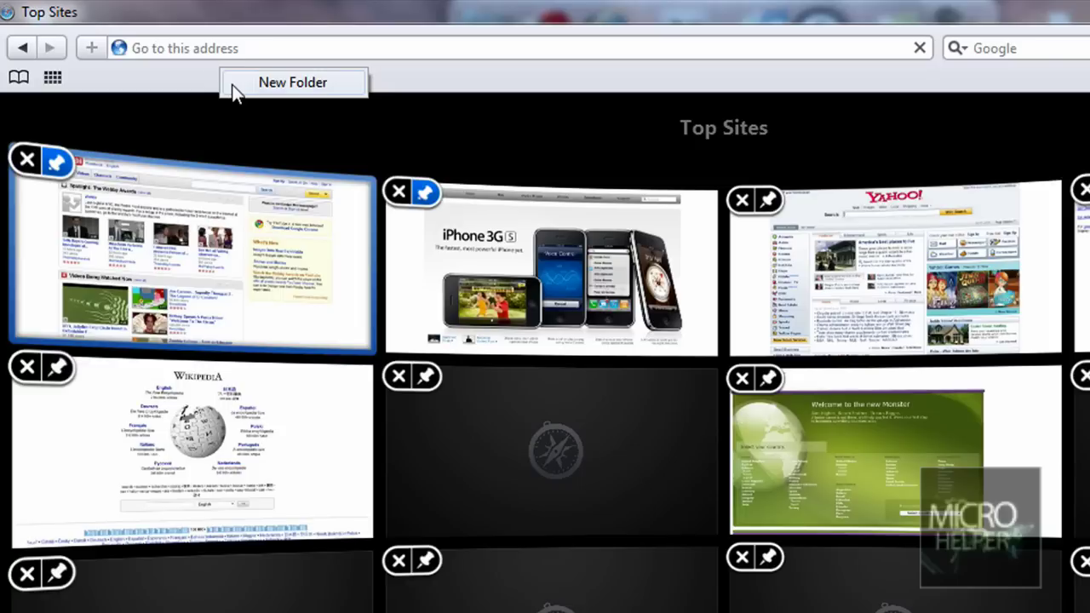
click(237, 85)
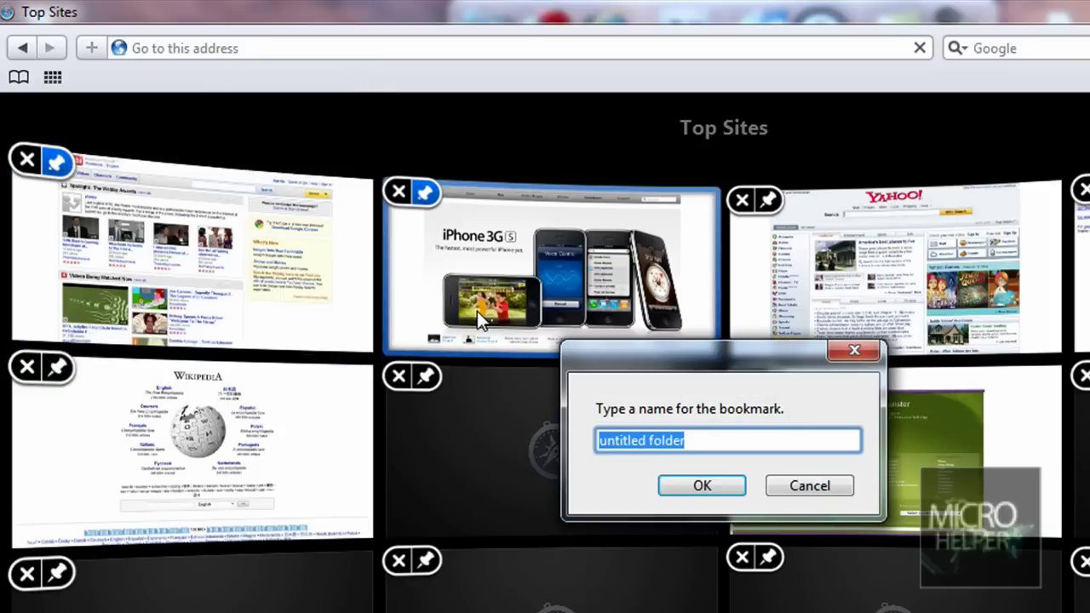
text(Allan')
key(ctrl+a)
key(BackSpace)
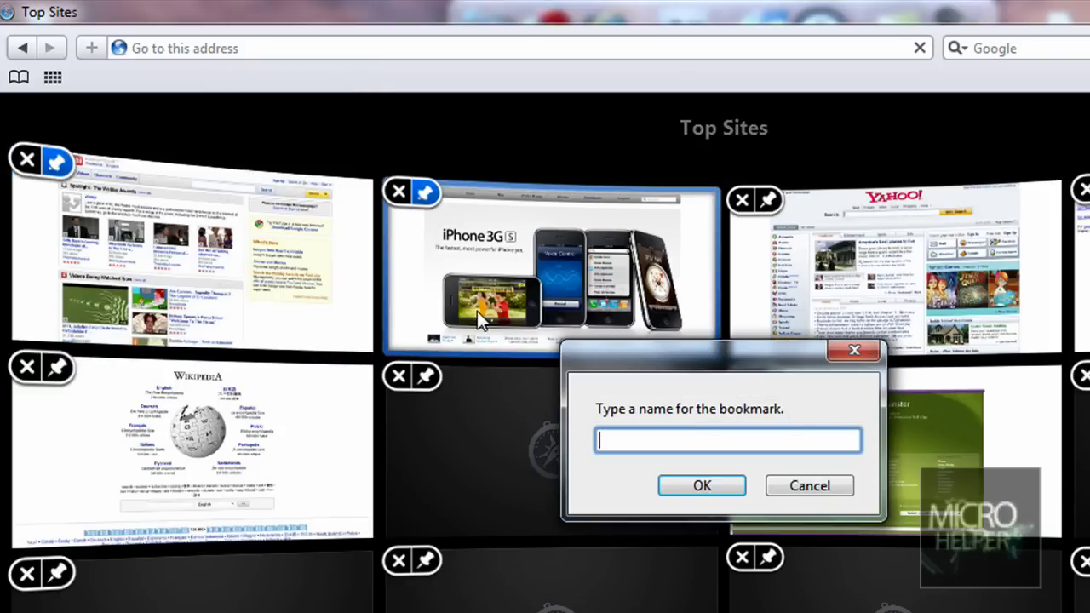
text(Micro)
key(Return)
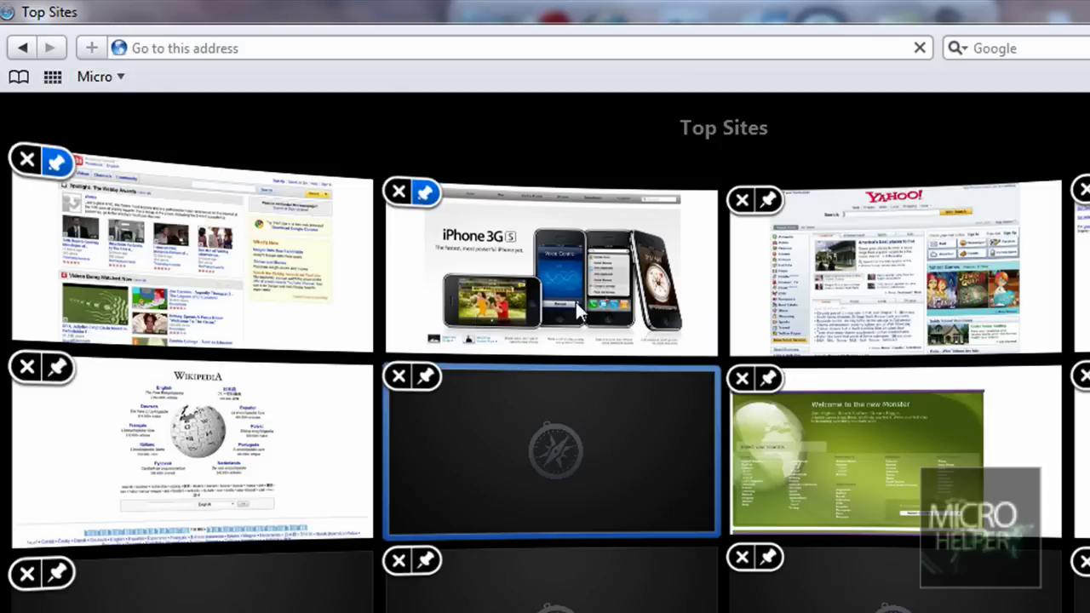
click(264, 52)
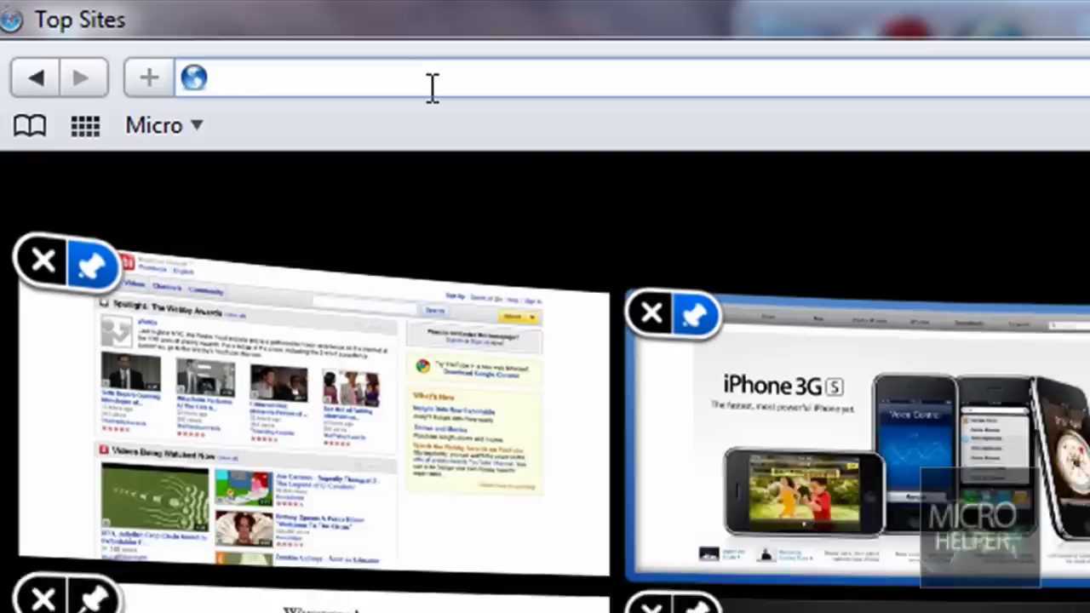
text(h)
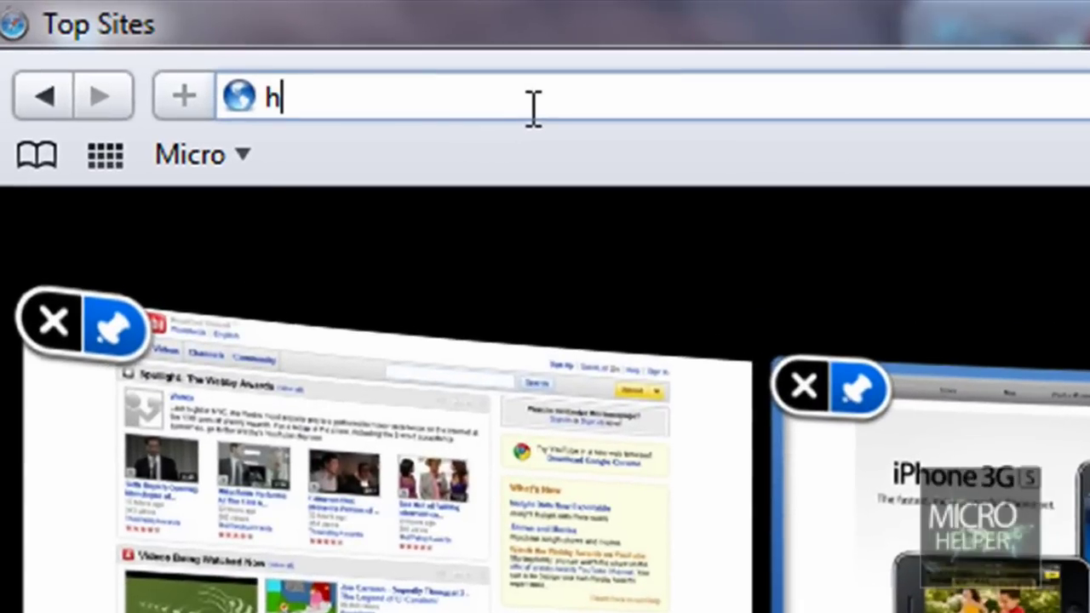
text(ttp://)
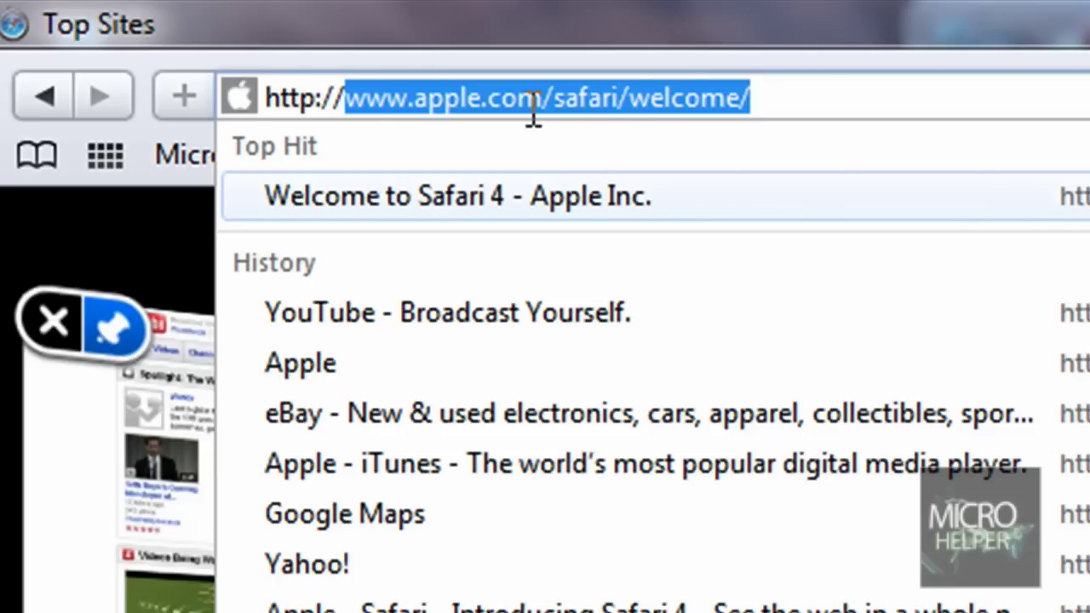
text(www.)
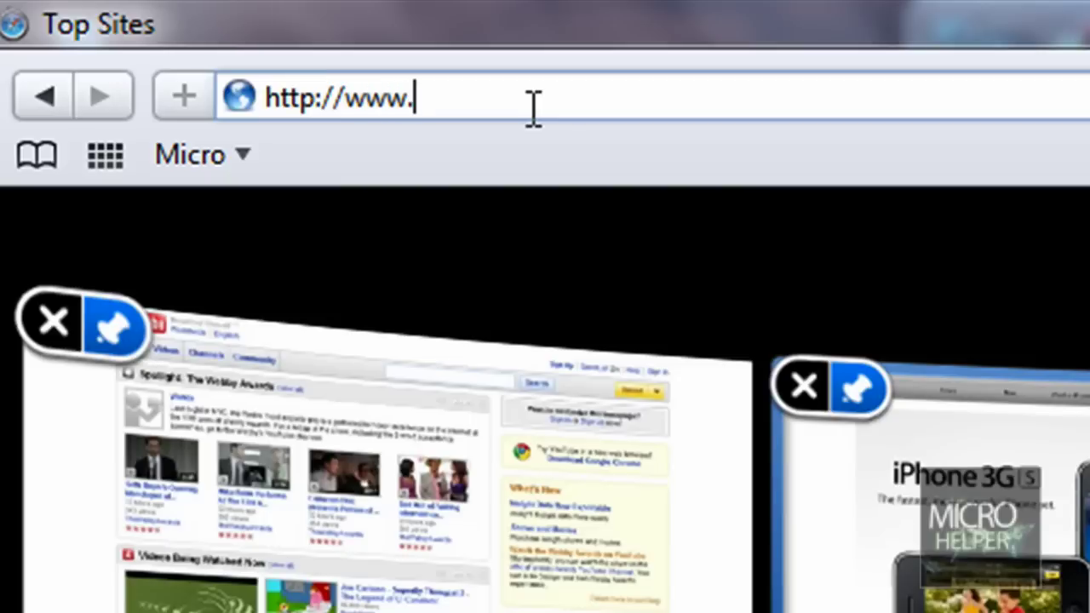
text(yahoo.com)
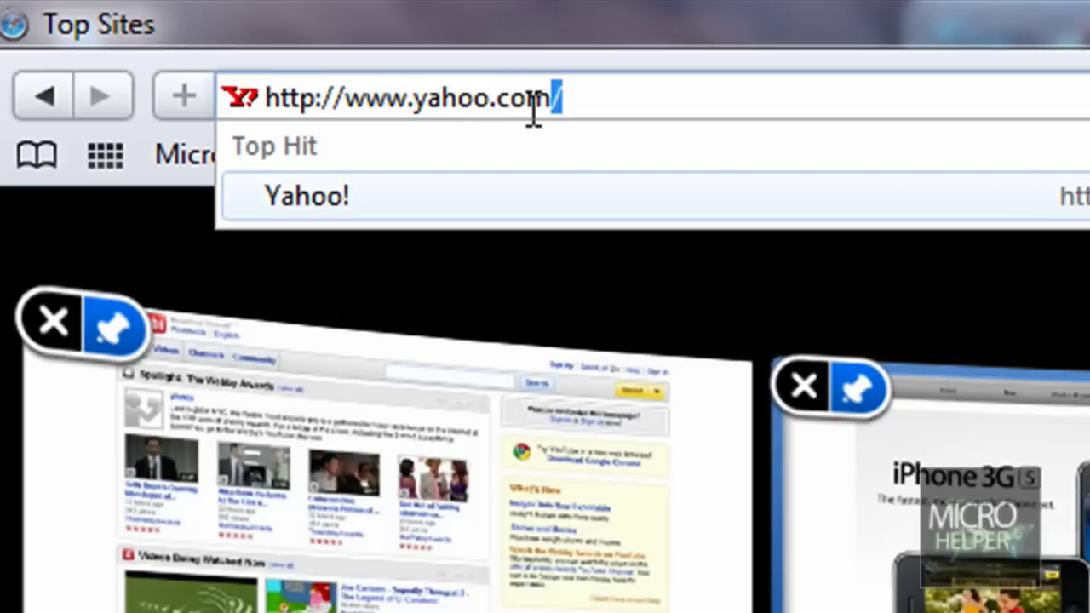
key(ctrl+a)
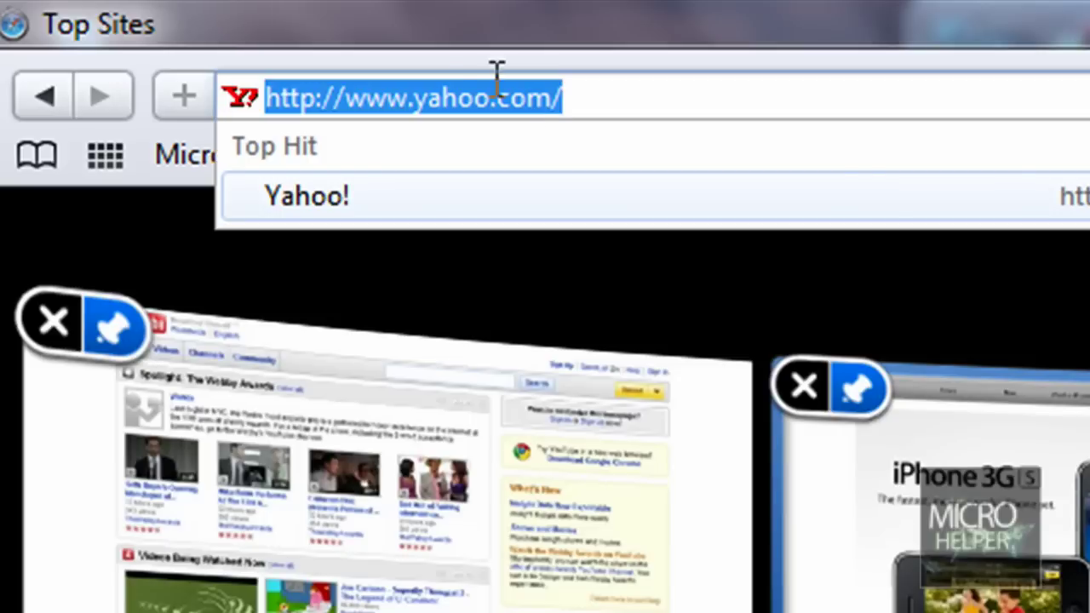
drag(498, 86, 463, 181)
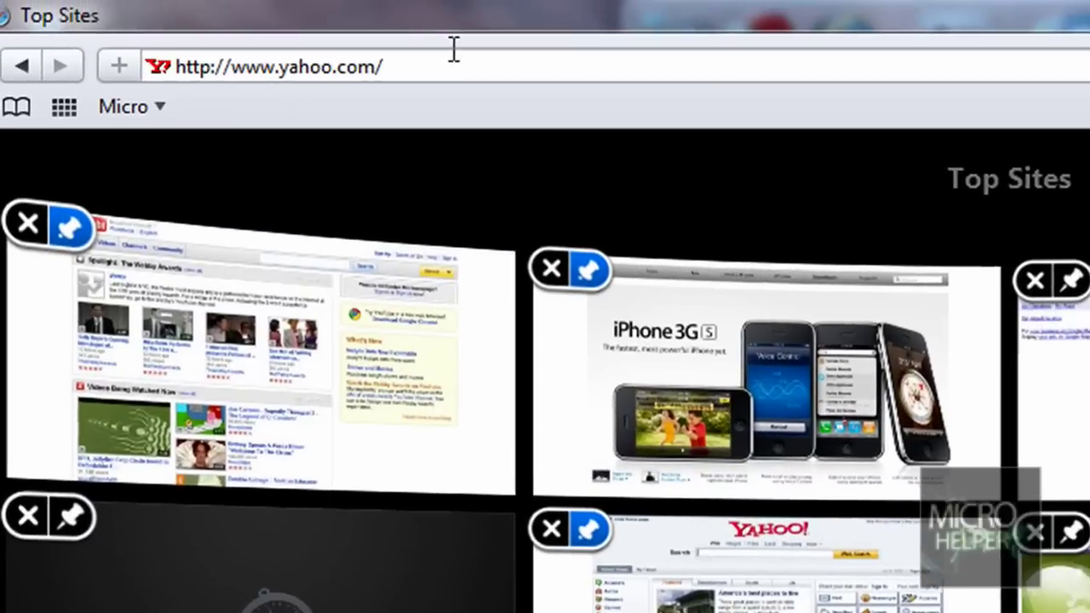
click(468, 57)
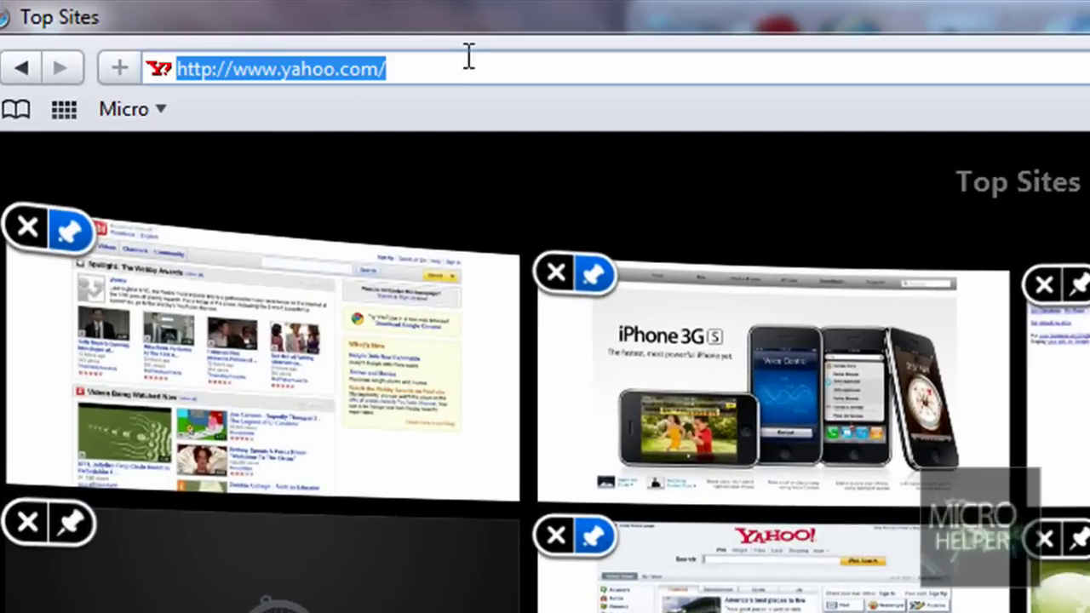
text(Http)
key(ctrl+a)
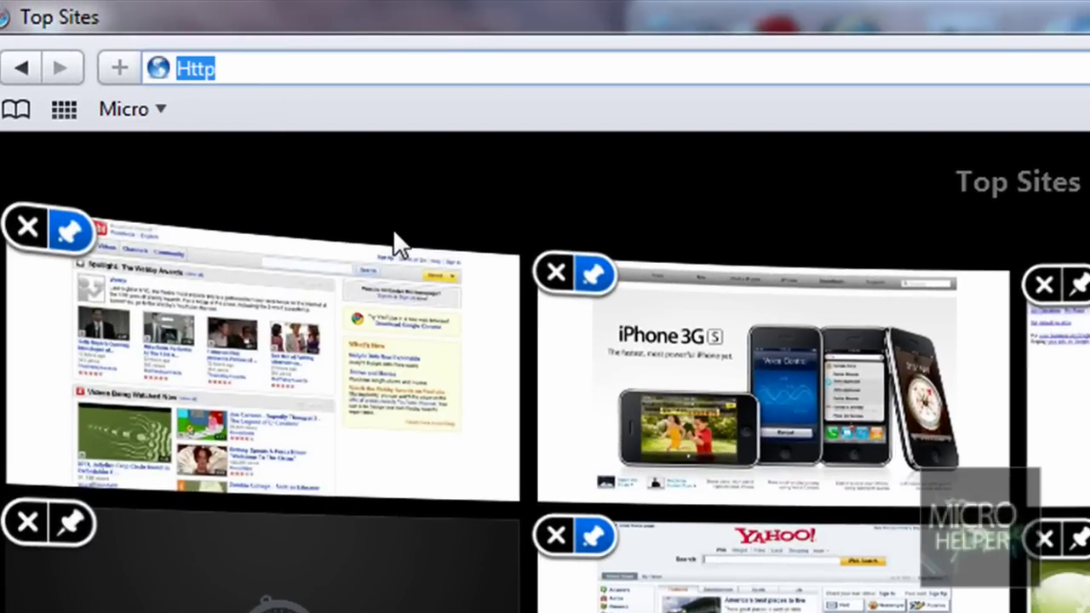
text(www.)
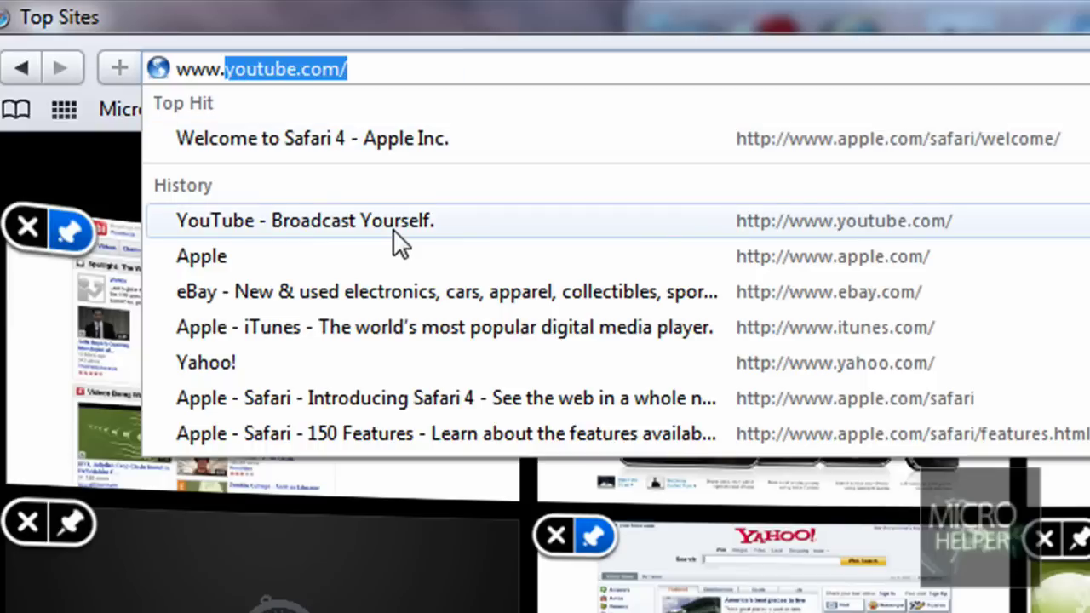
text(google.com)
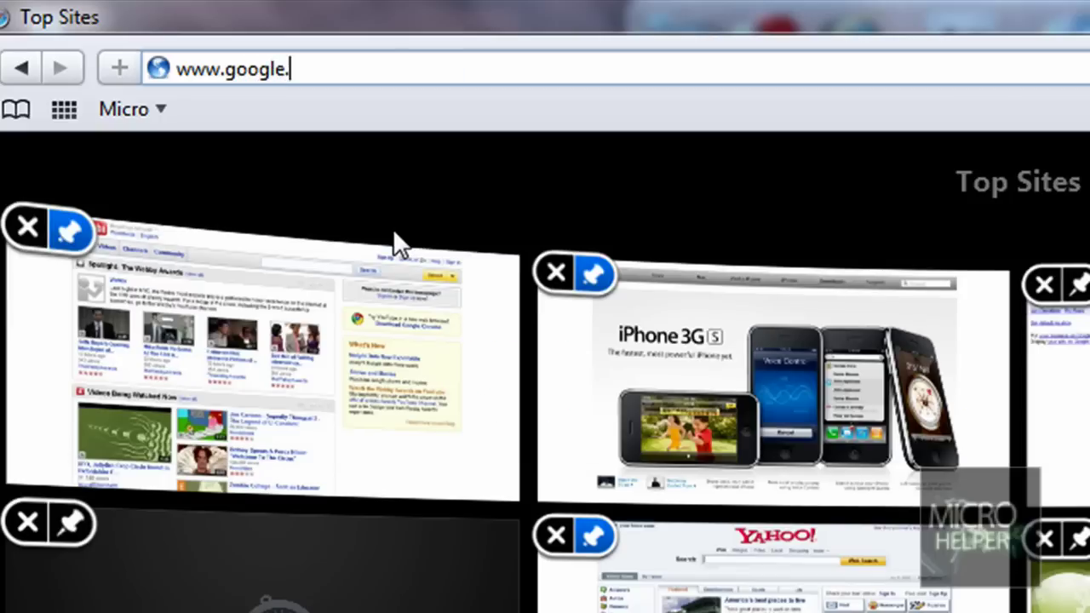
click(291, 57)
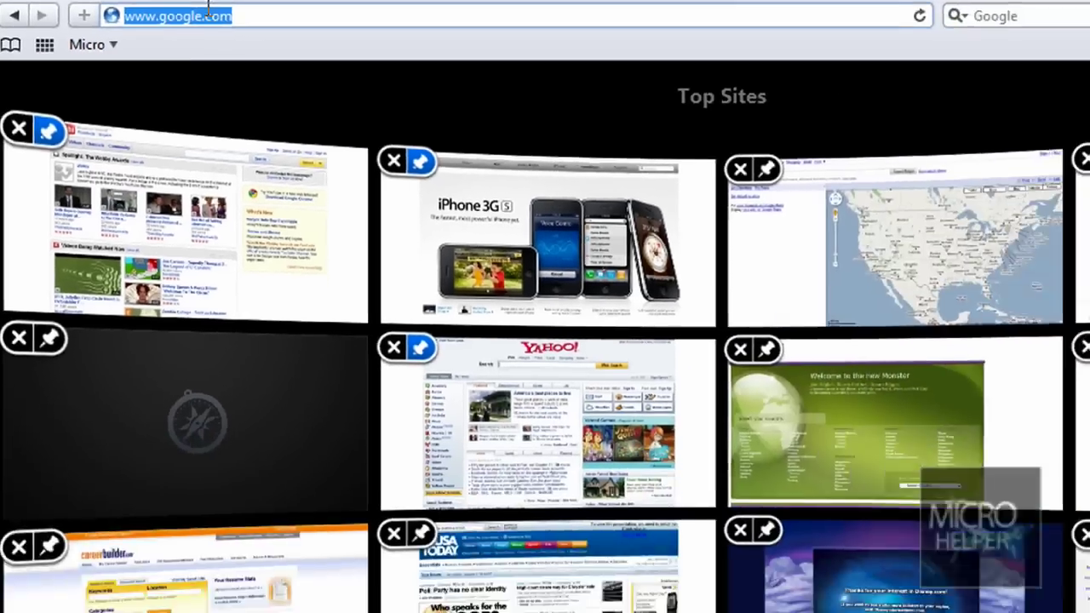
drag(204, 16, 389, 408)
drag(290, 279, 555, 58)
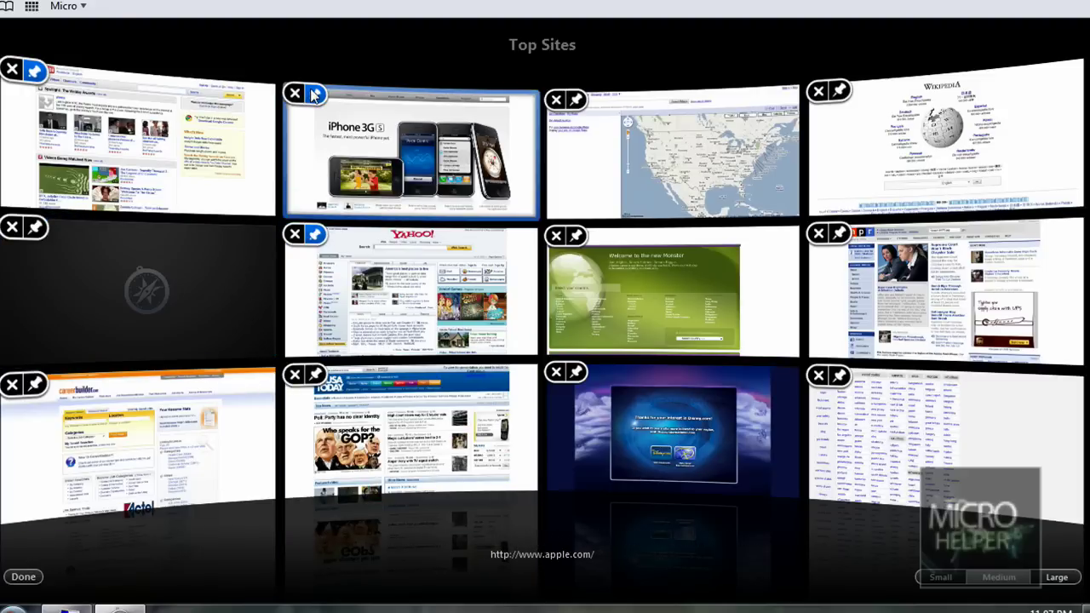
Unpin Apple, pin Yahoo!, delete Disney, Monster, NPR, CareerBuilder, USA Today, craigslist, and move Google Maps after Yahoo!
click(315, 234)
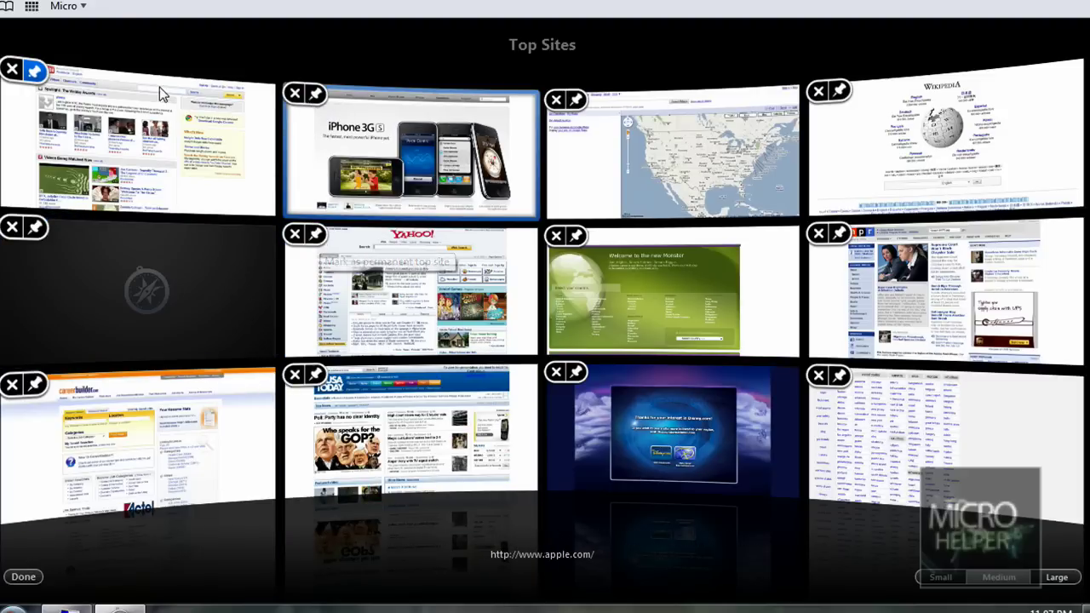
click(315, 235)
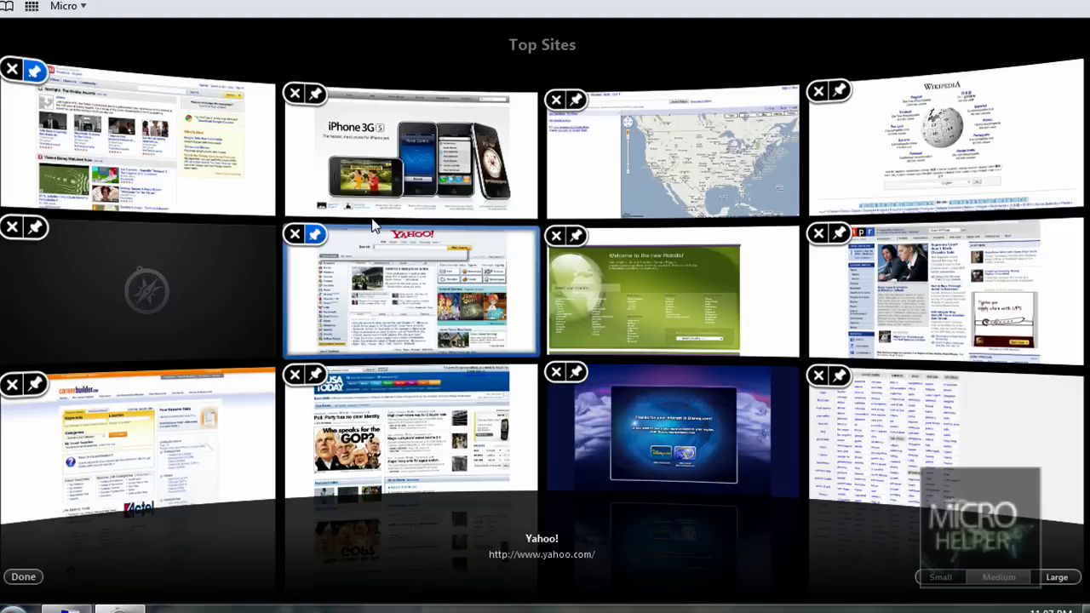
click(556, 372)
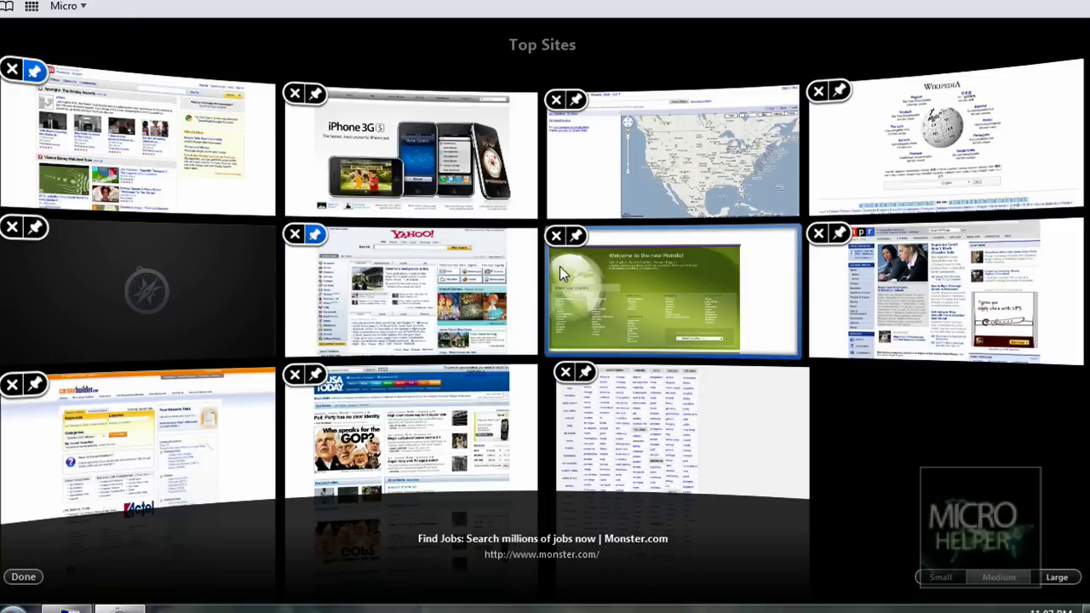
click(556, 235)
click(556, 236)
click(555, 236)
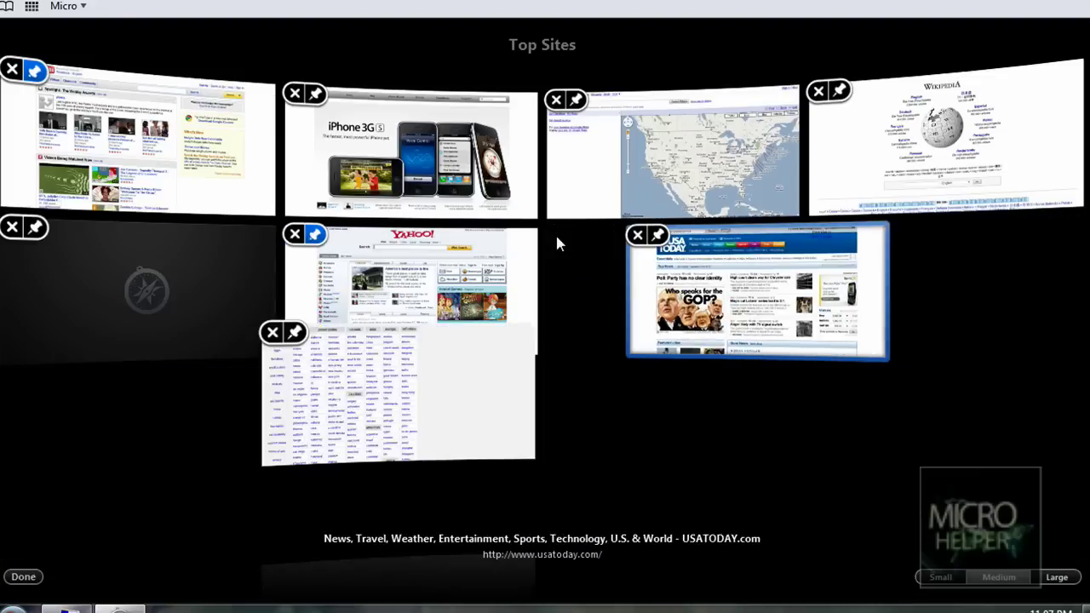
click(556, 235)
click(556, 236)
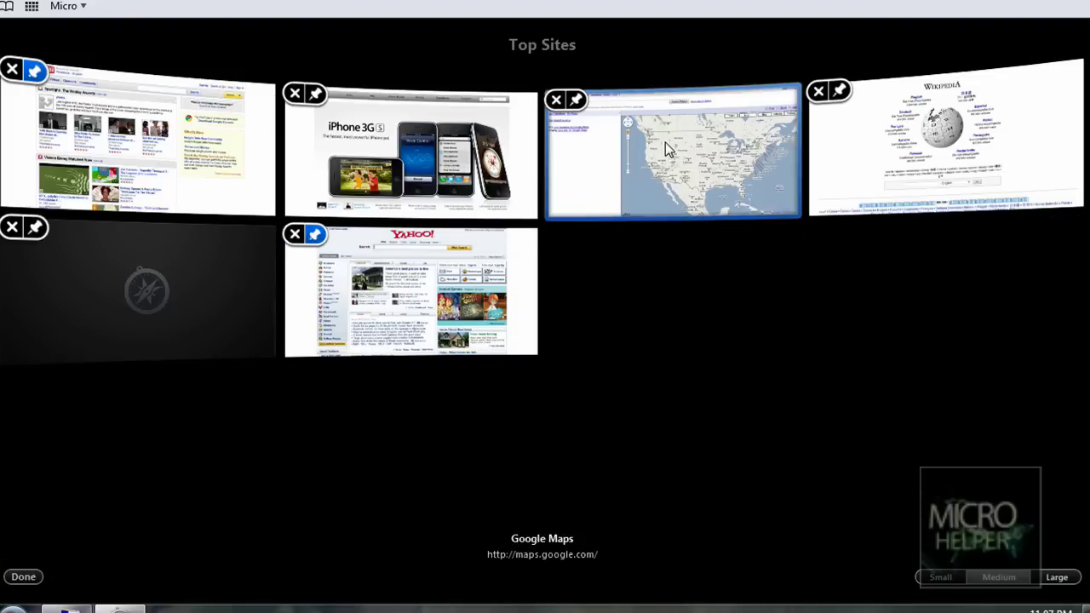
drag(666, 146, 426, 450)
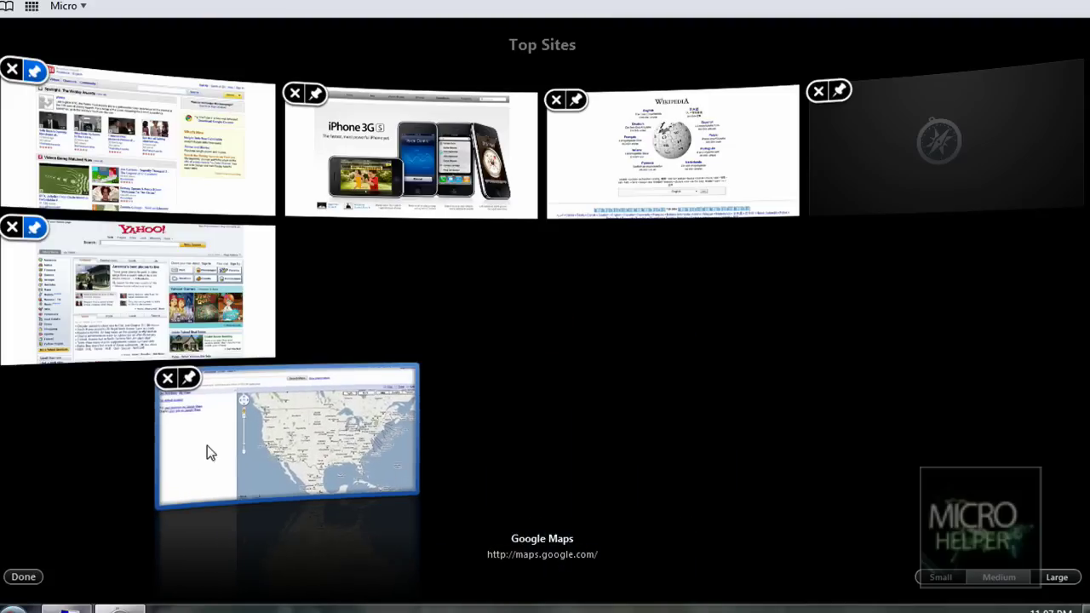
drag(207, 445, 448, 316)
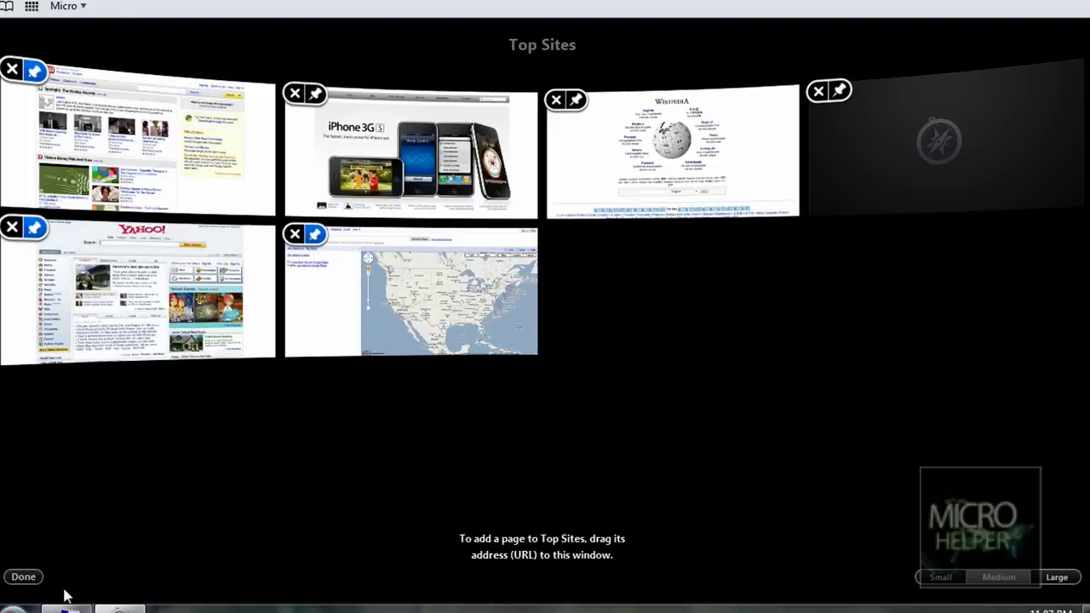
click(23, 577)
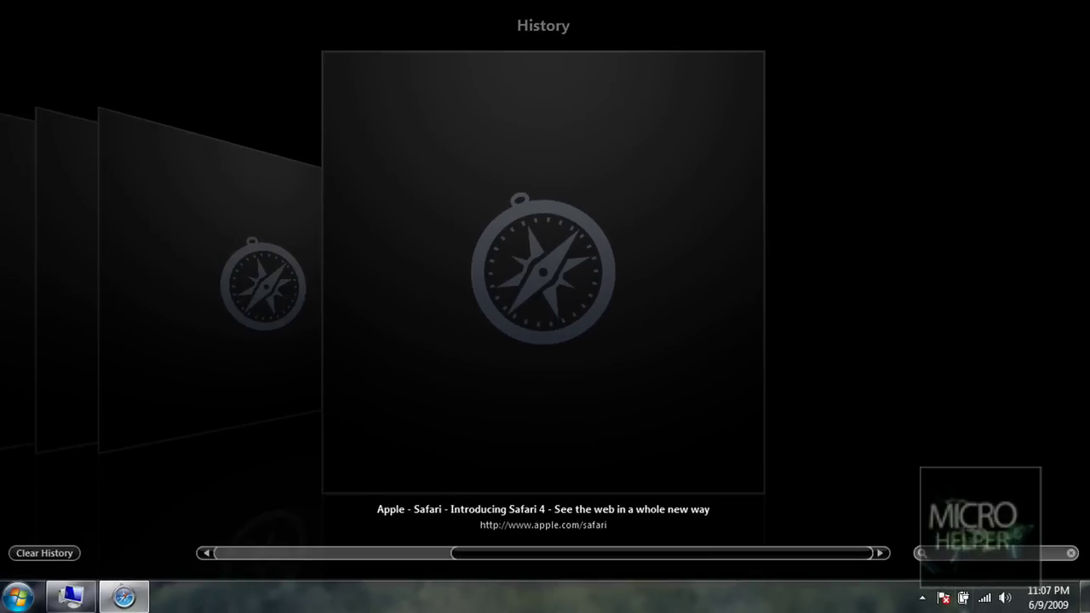
key(Escape)
text(www.youtube.com)
mouse_move(576, 560)
mouse_down()
mouse_move(392, 572)
mouse_move(513, 565)
mouse_move(340, 548)
mouse_move(588, 553)
mouse_up()
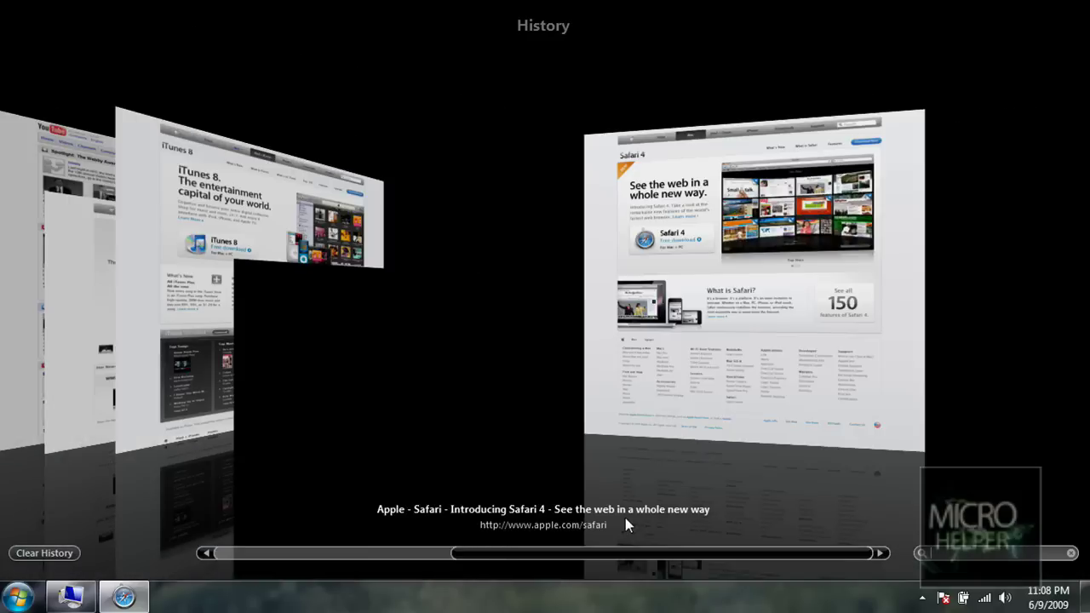
drag(408, 487, 893, 564)
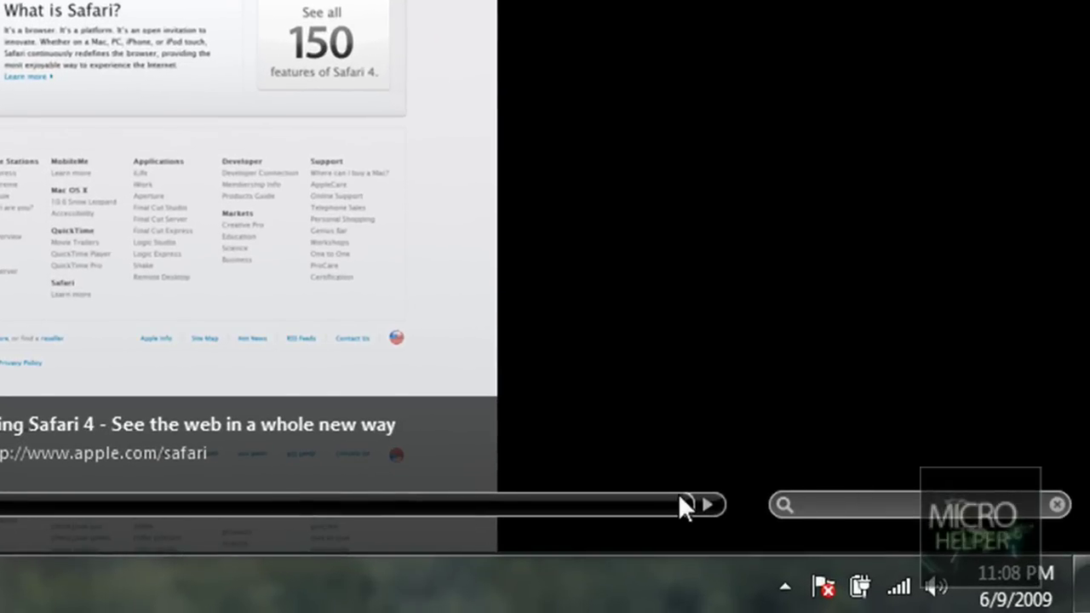
Go back to Top Sites with Ctrl+Alt+1 and drag the Micro folder off the bookmarks bar
key(ctrl+alt+1)
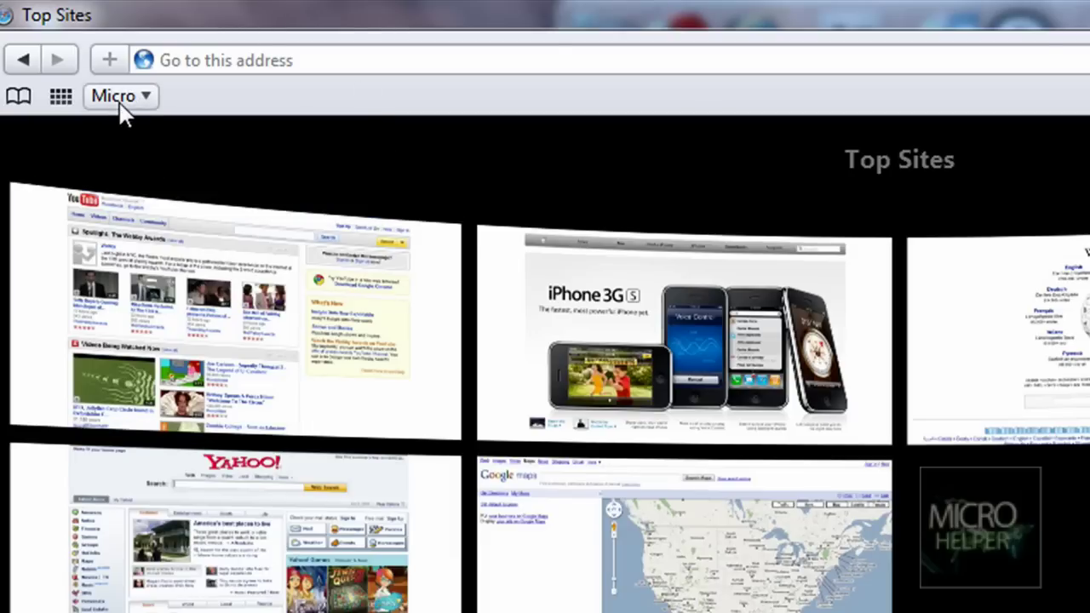
drag(120, 106, 335, 177)
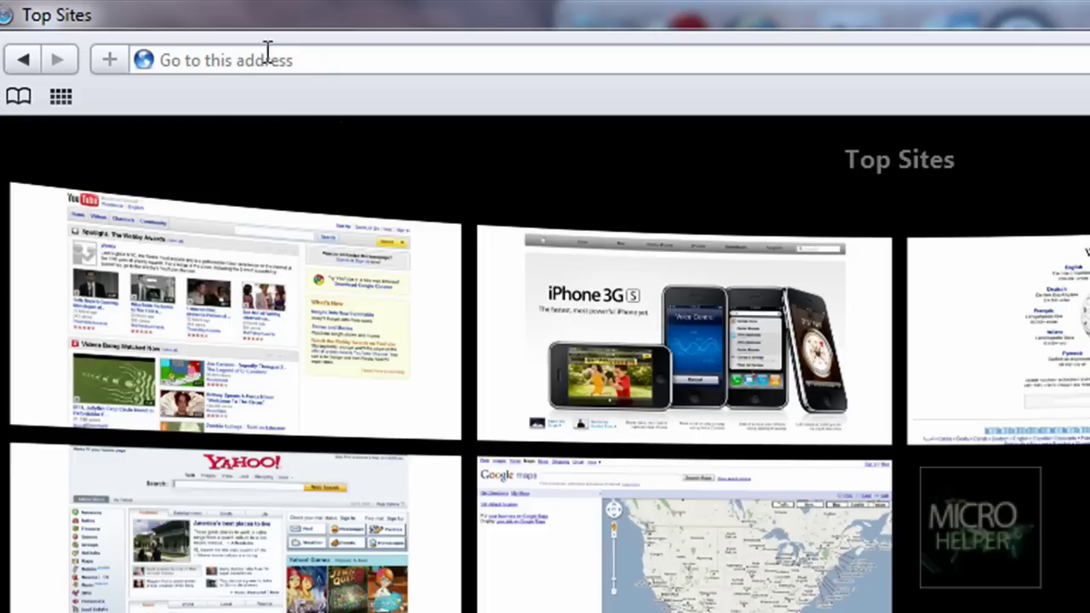
click(209, 60)
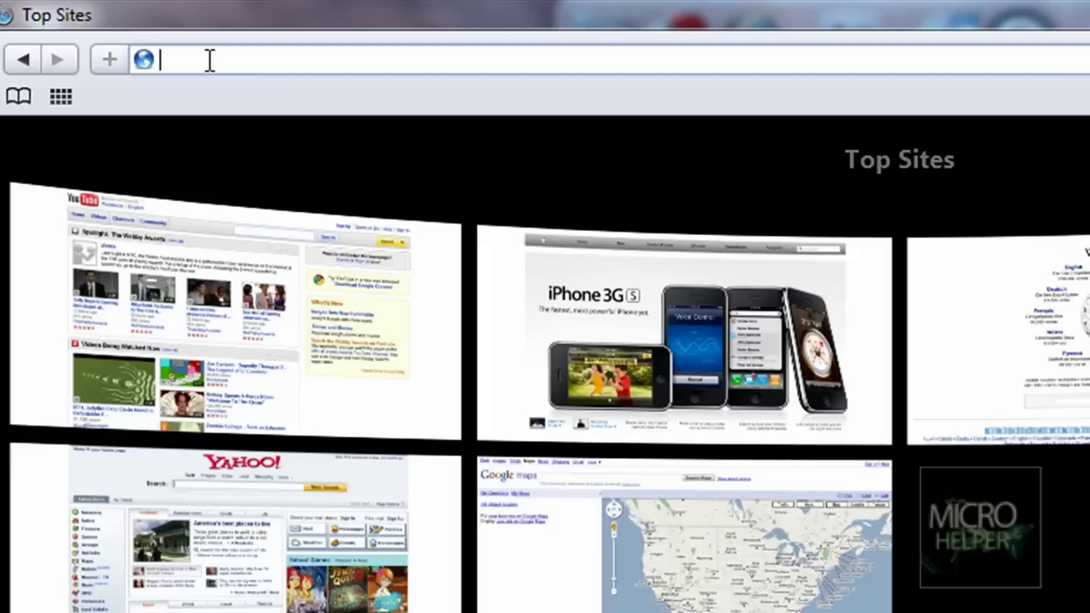
text(www.)
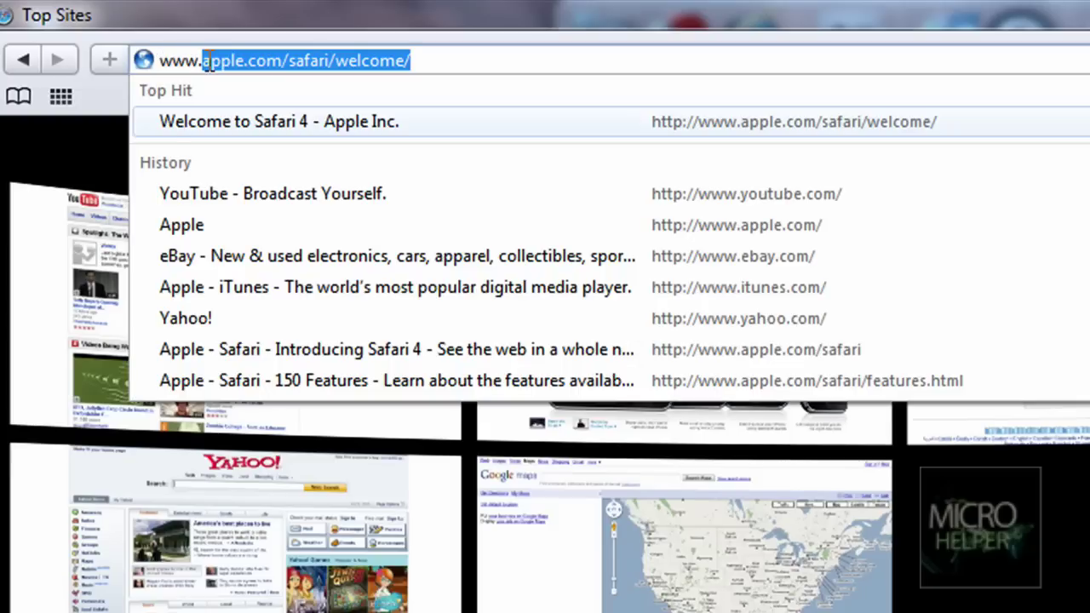
key(BackSpace)
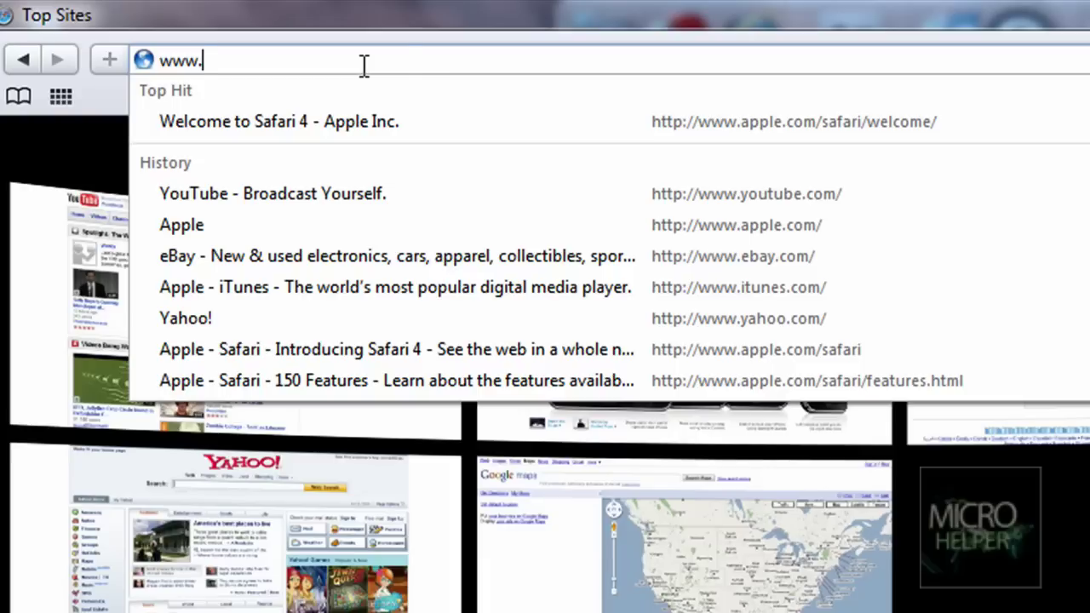
key(Return)
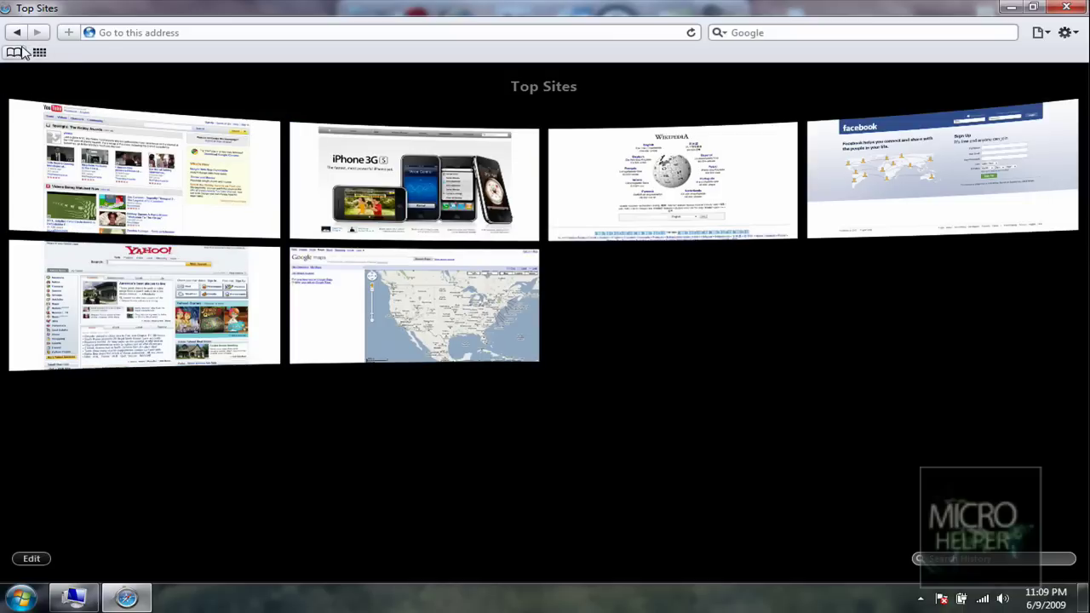
click(778, 31)
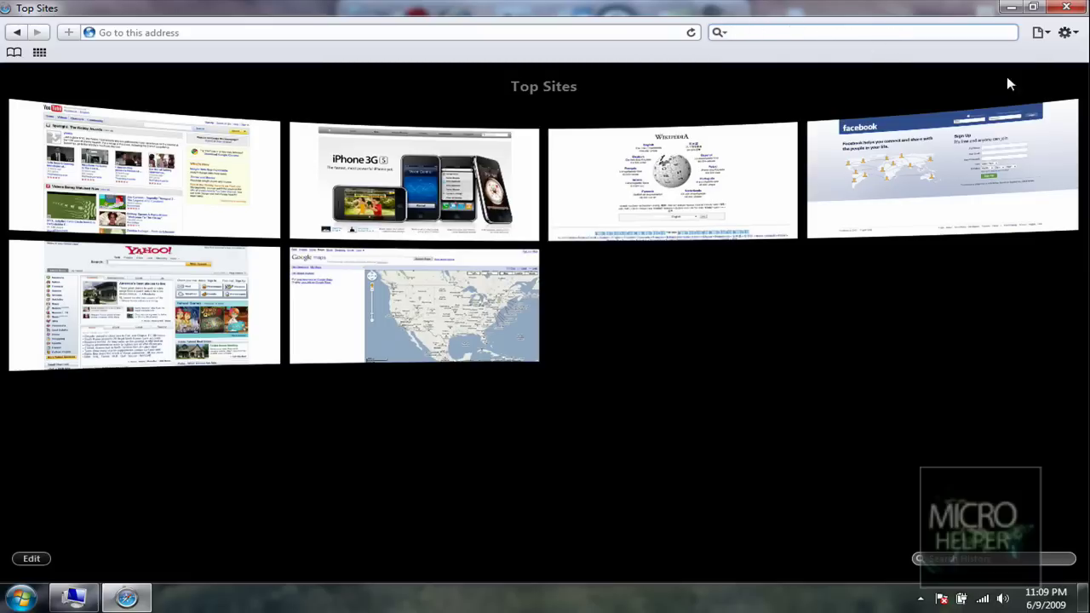
click(1064, 33)
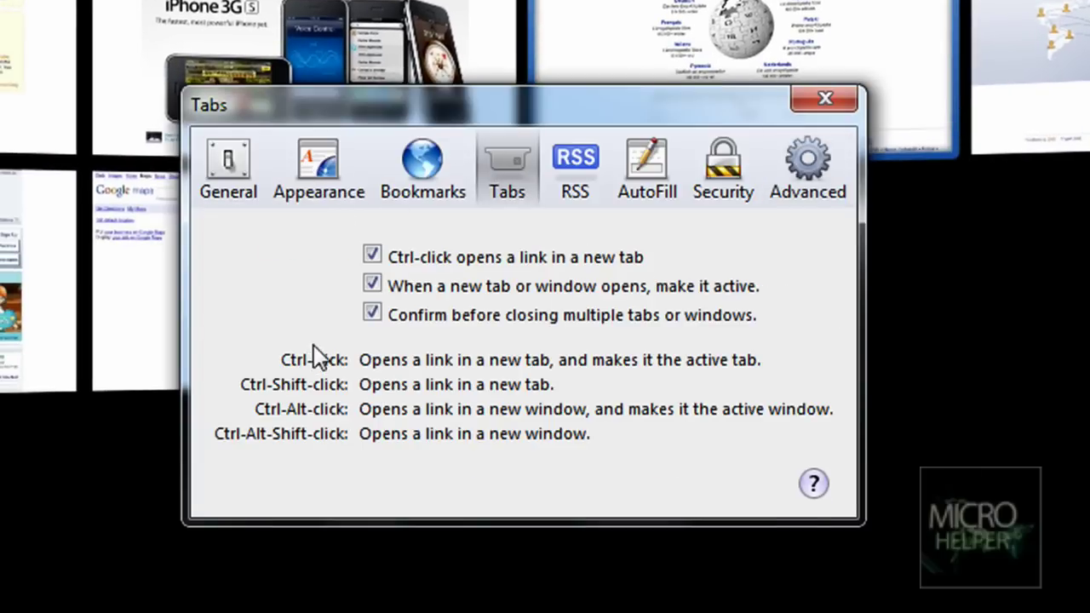
click(253, 192)
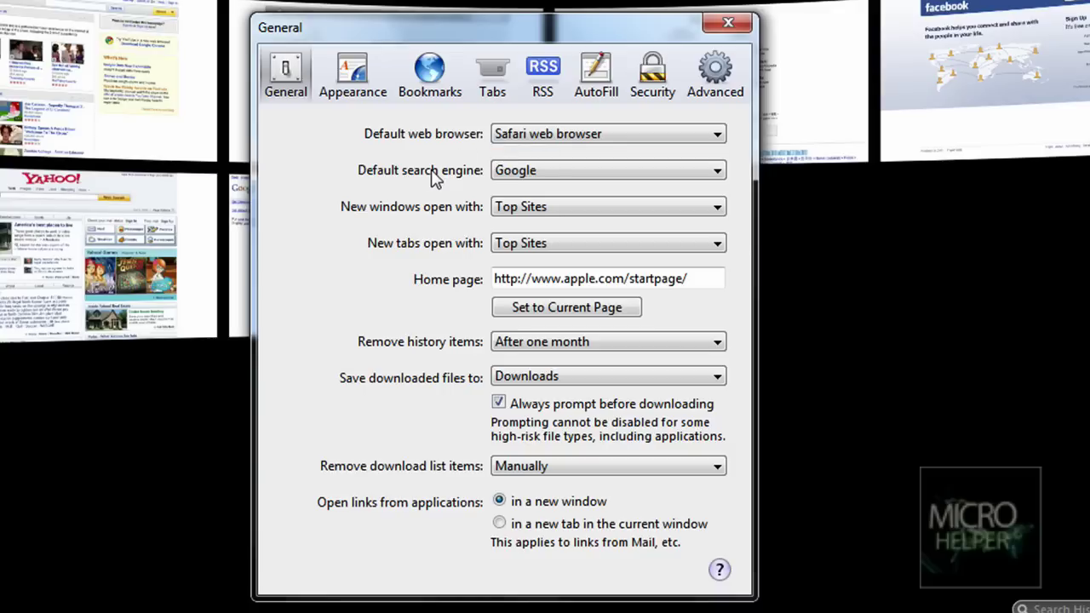
click(501, 178)
click(508, 175)
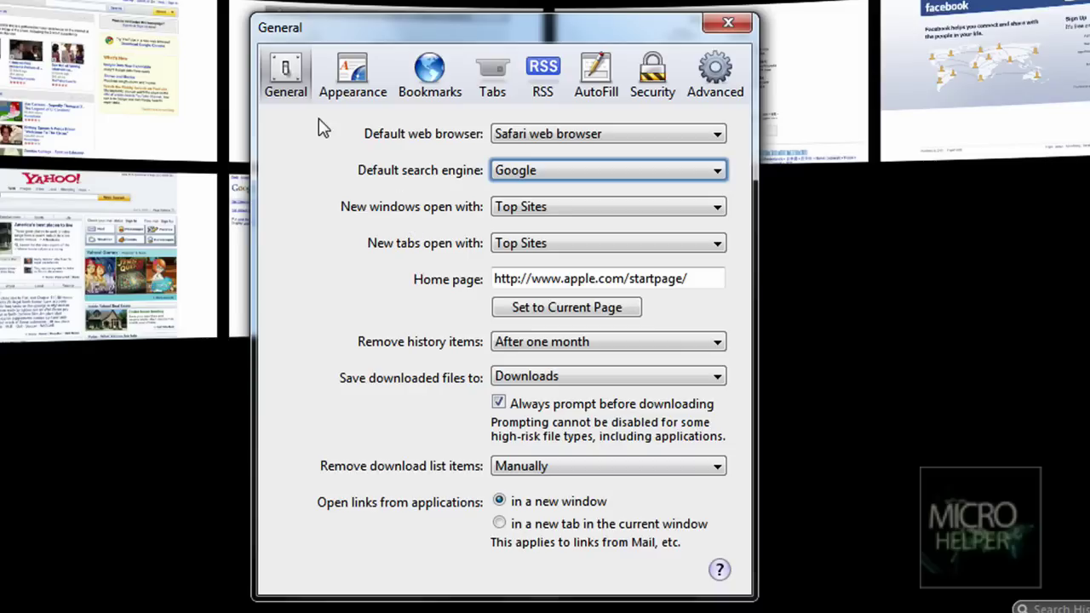
click(498, 210)
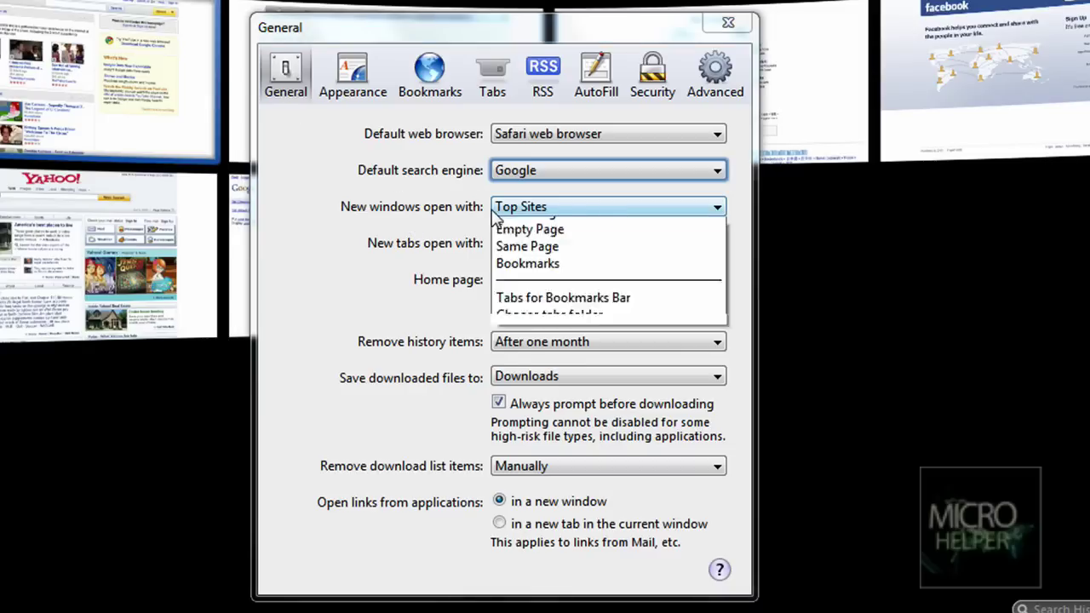
click(523, 223)
click(505, 245)
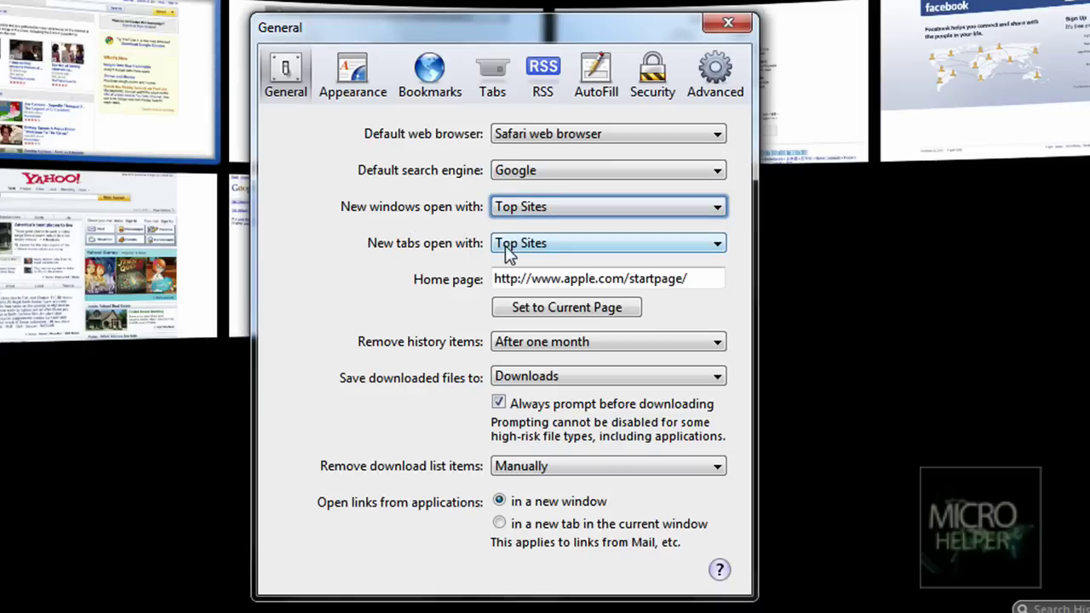
click(510, 245)
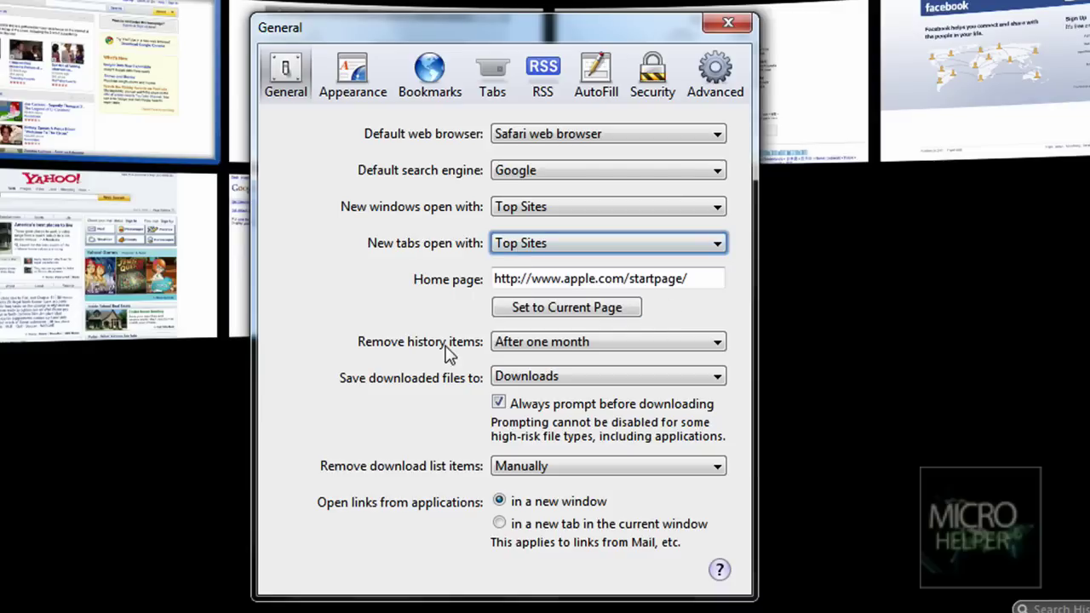
click(672, 243)
click(673, 241)
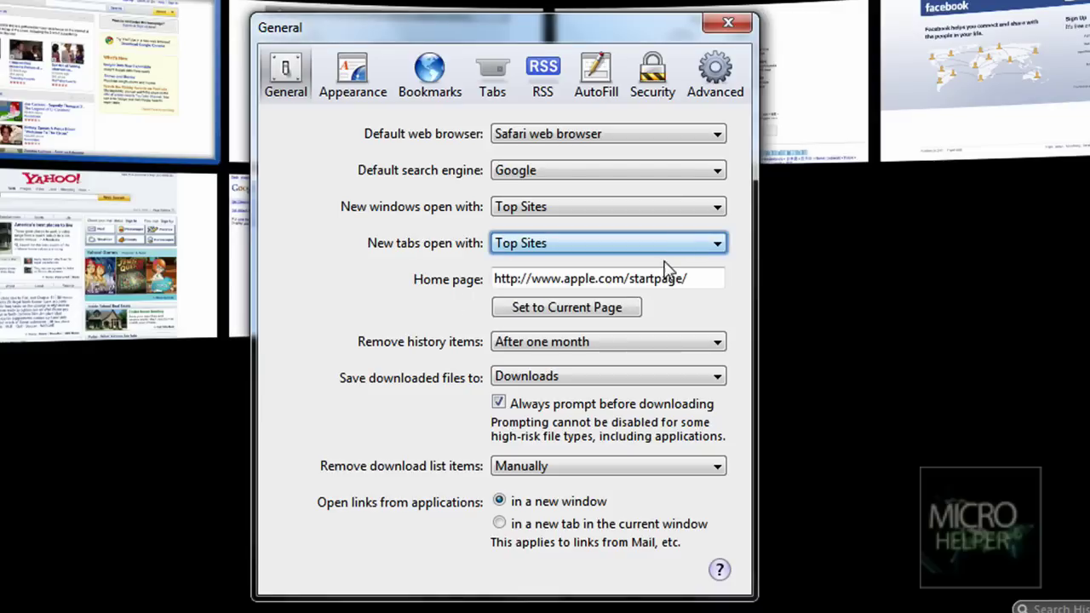
click(728, 22)
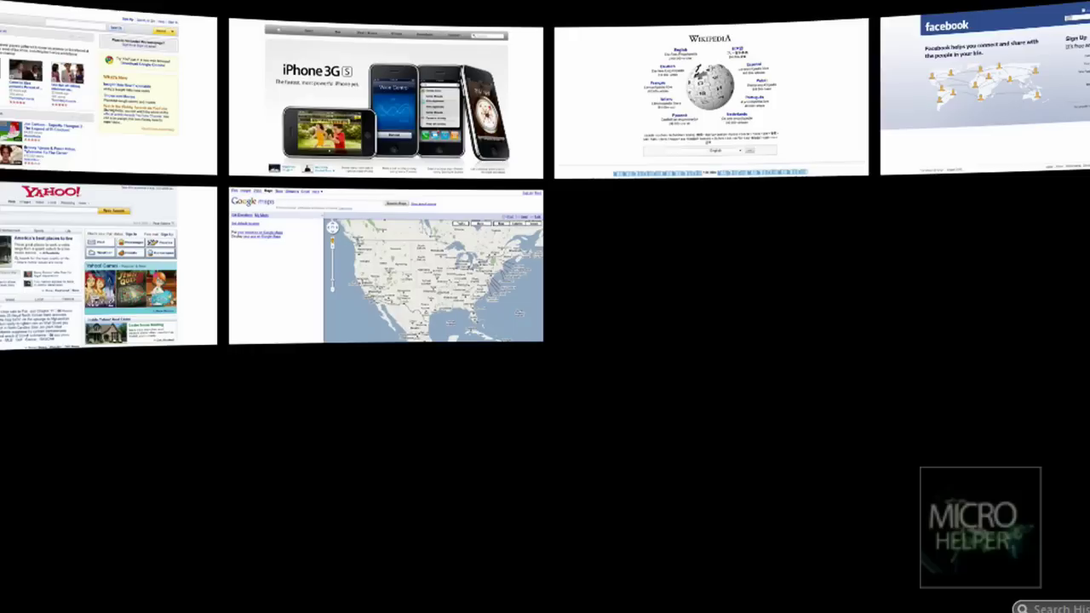
click(1075, 1)
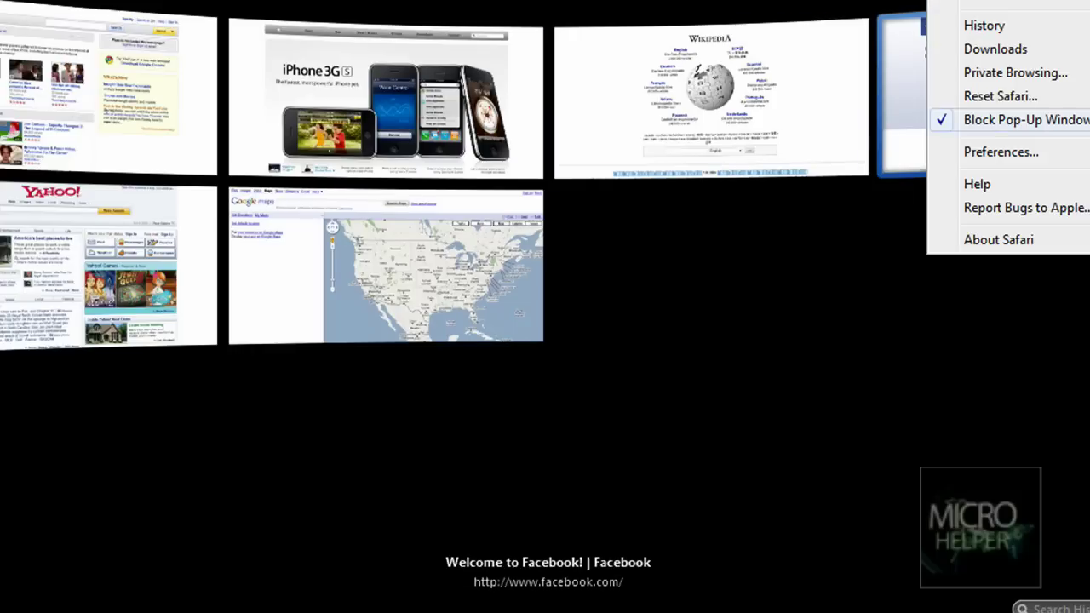
click(1026, 155)
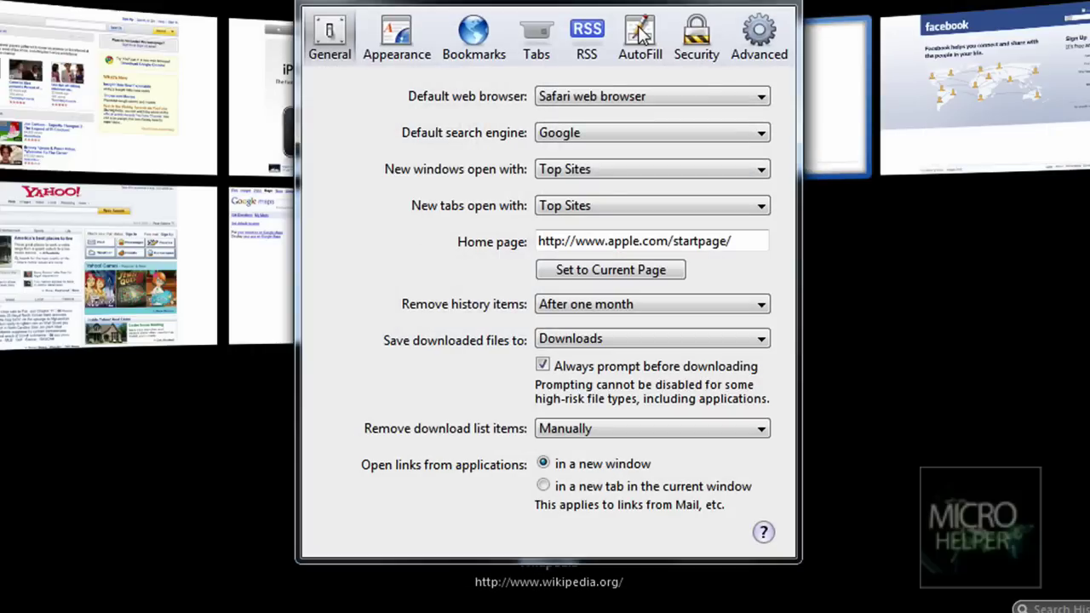
click(714, 43)
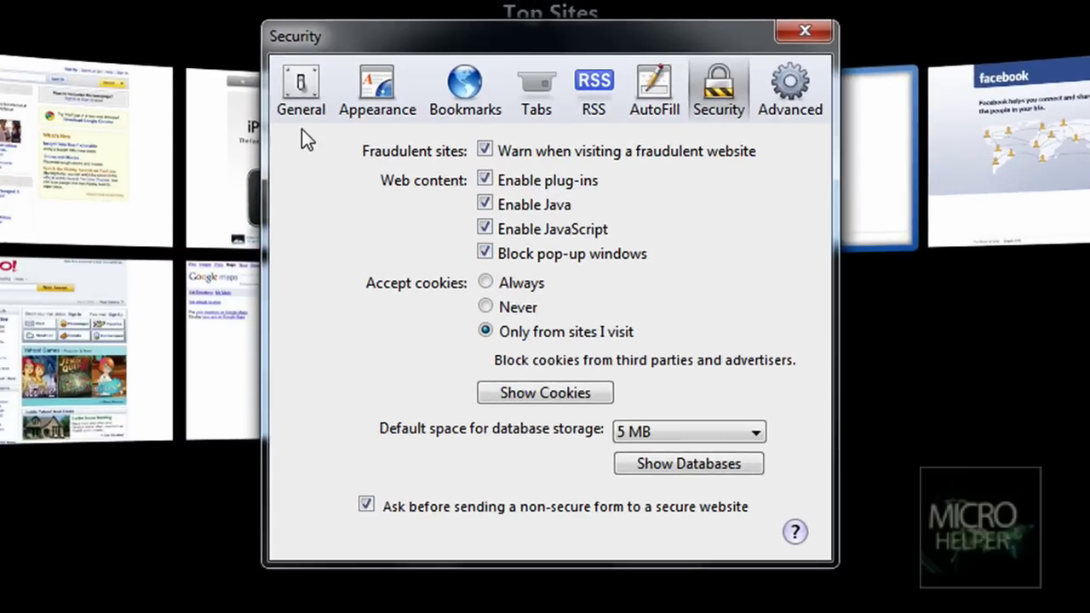
click(374, 42)
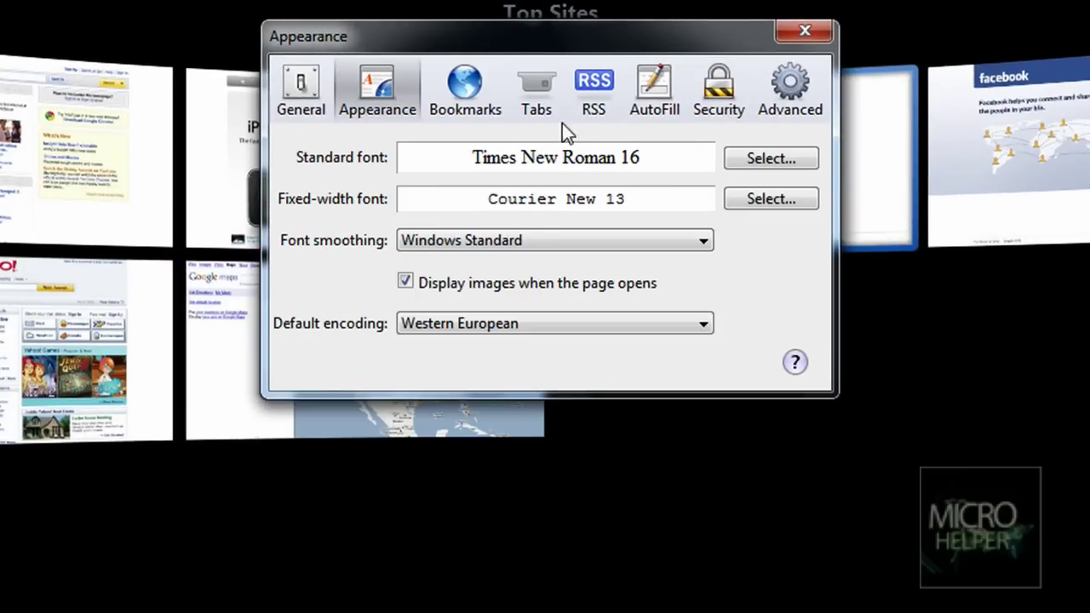
click(536, 89)
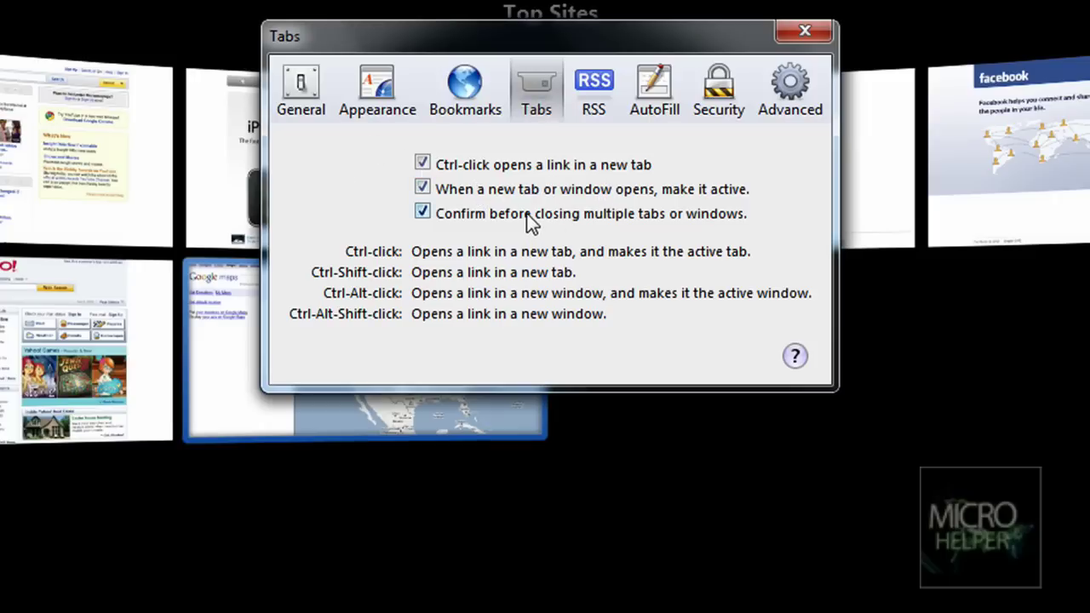
click(294, 77)
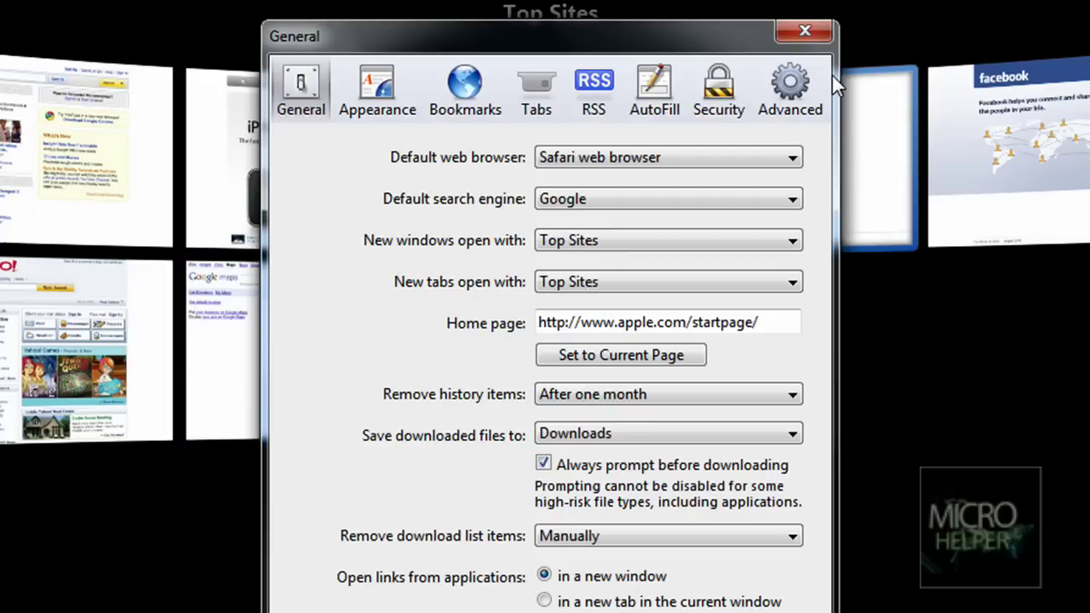
click(803, 32)
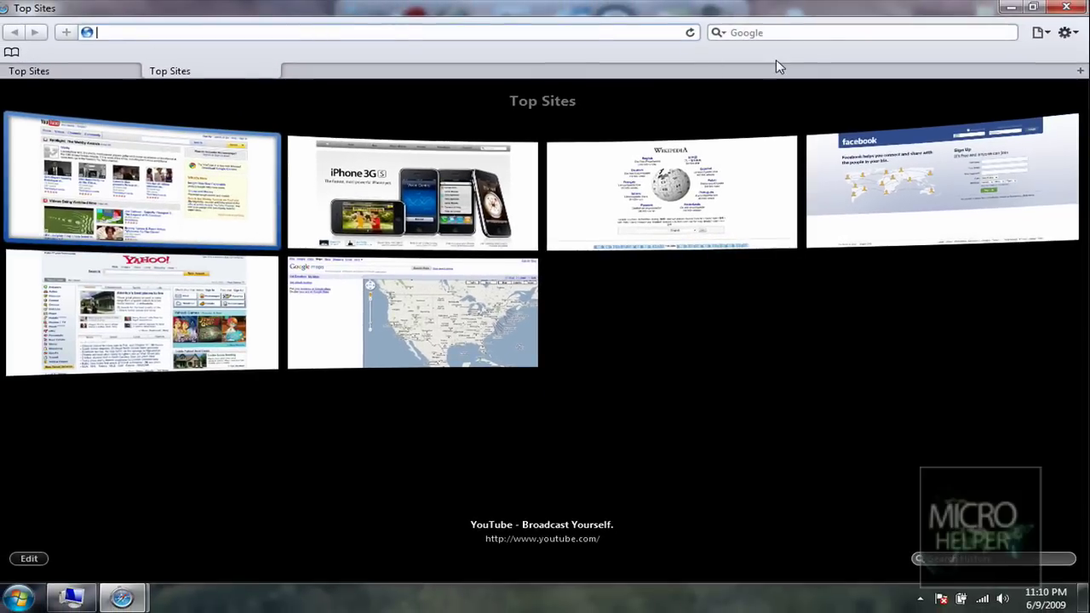
Dismiss the page menu and end on the History library via Ctrl+Alt+2 after a brief Top Sites detour
click(1039, 33)
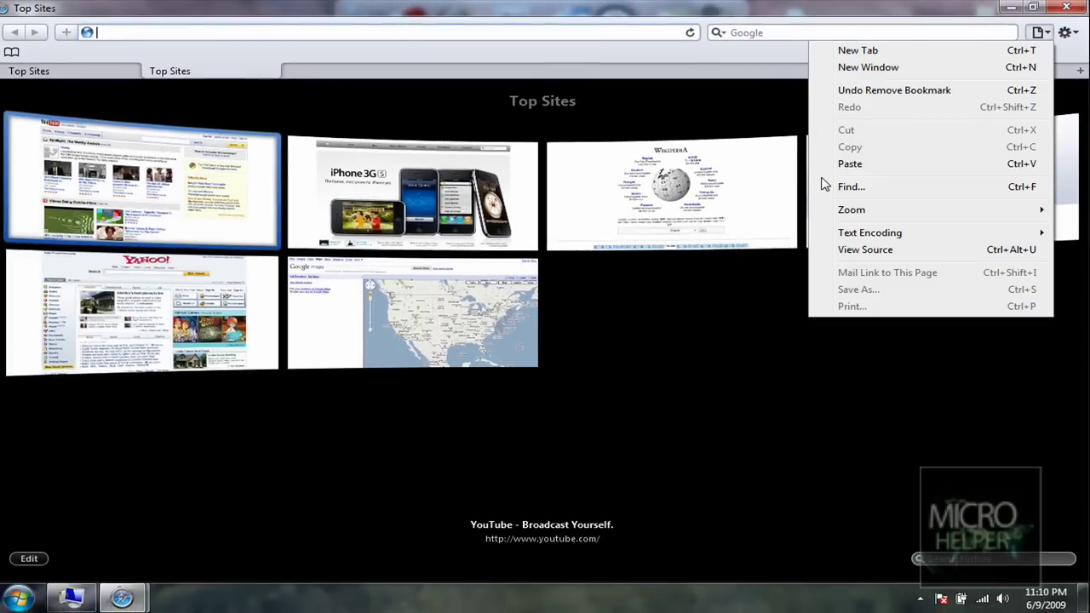
click(673, 126)
key(ctrl+alt+2)
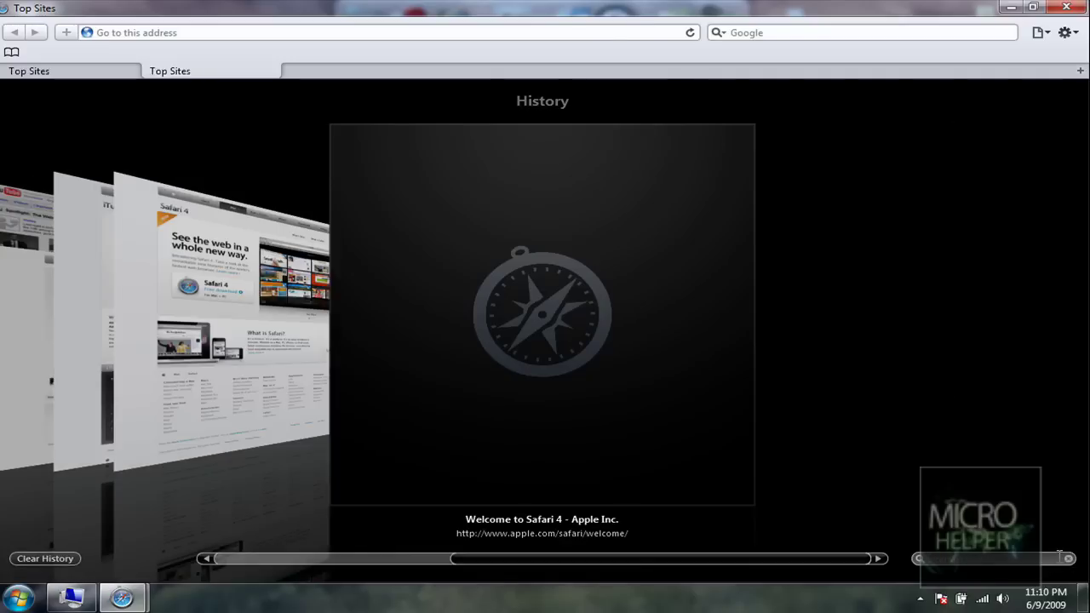
key(ctrl+alt+1)
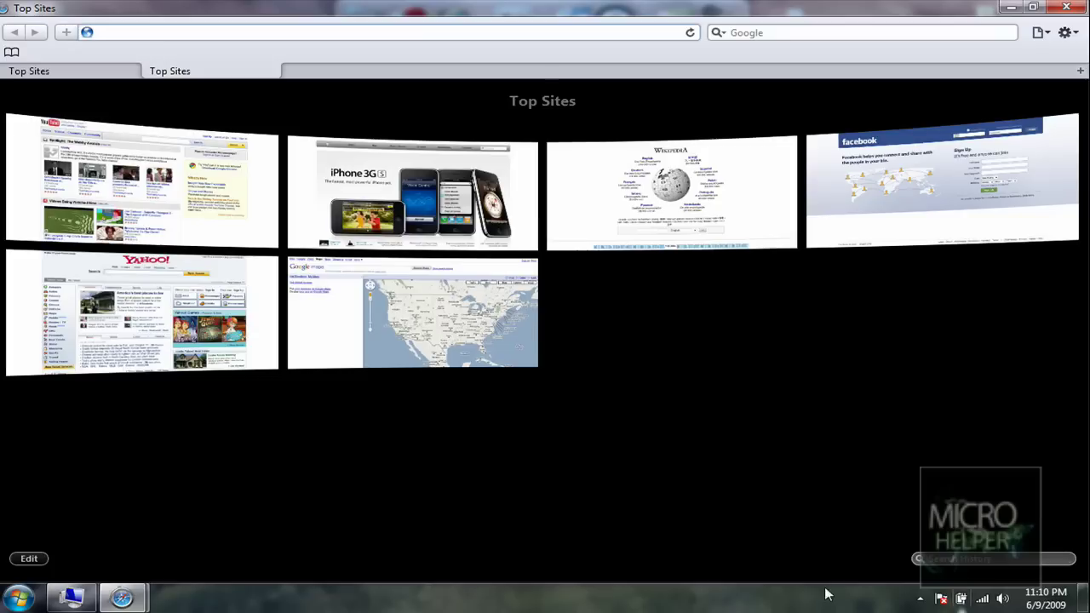
key(ctrl+alt+2)
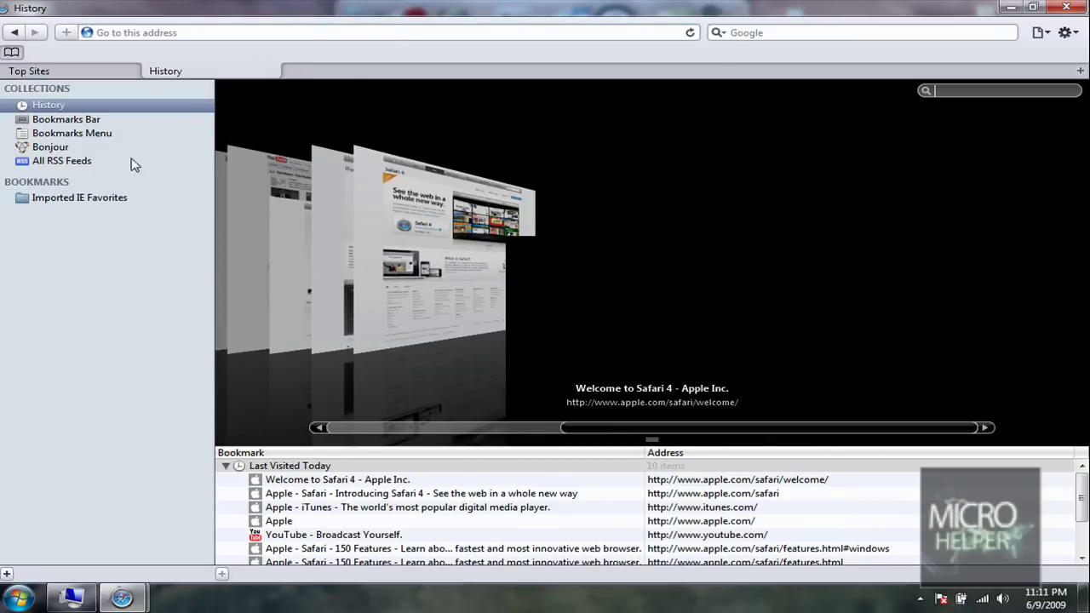
click(90, 135)
click(85, 121)
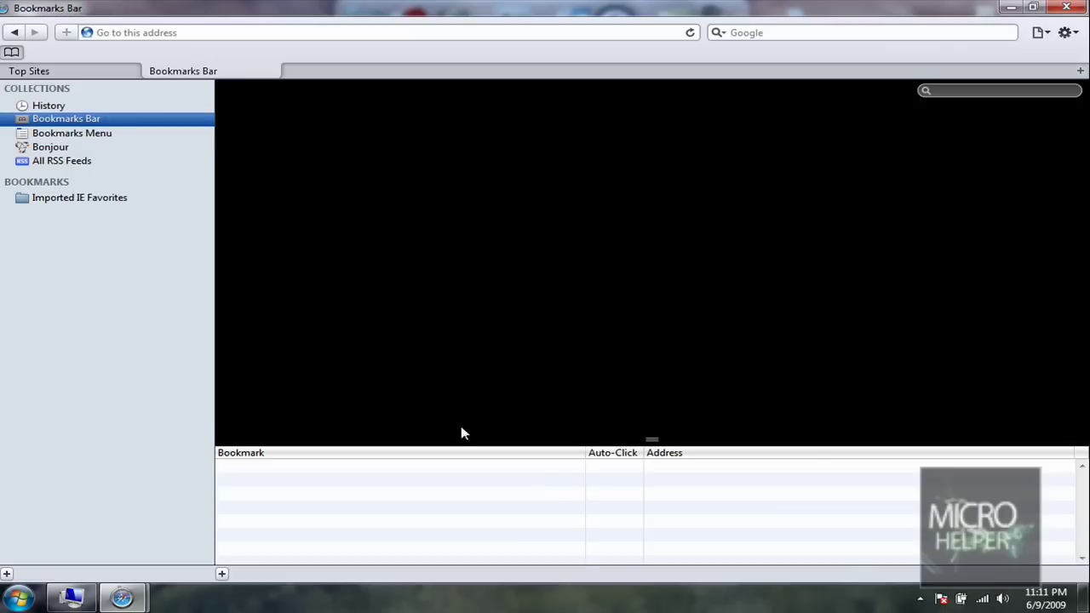
click(50, 149)
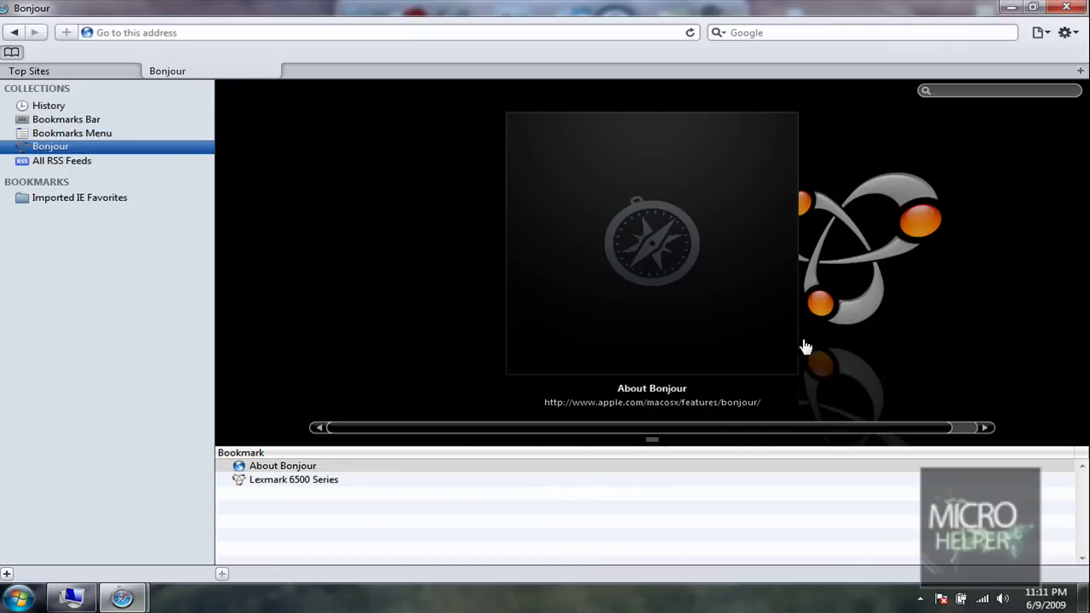
click(805, 346)
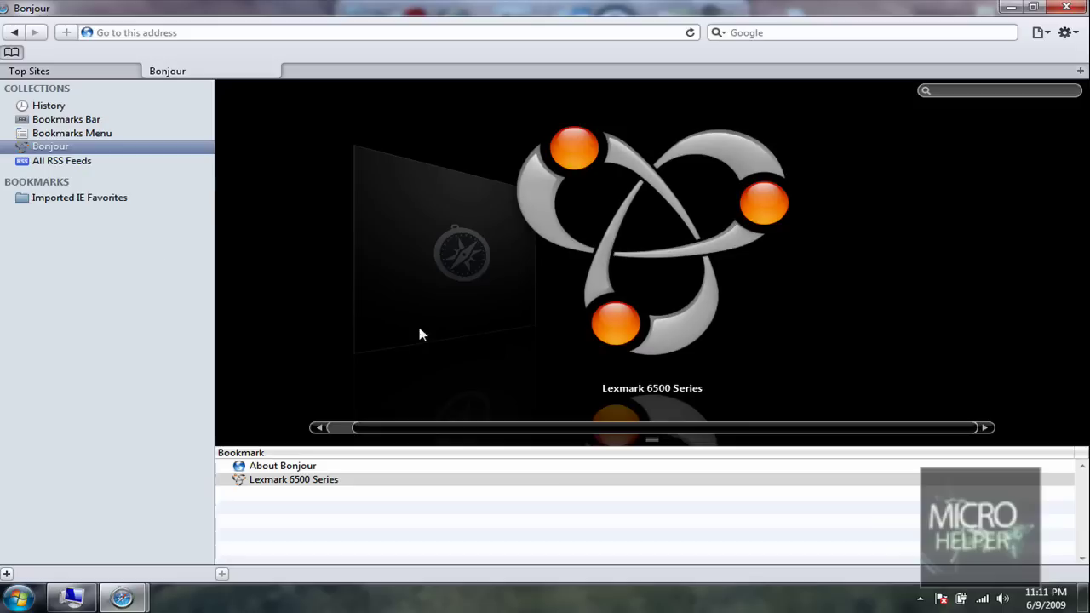
click(61, 162)
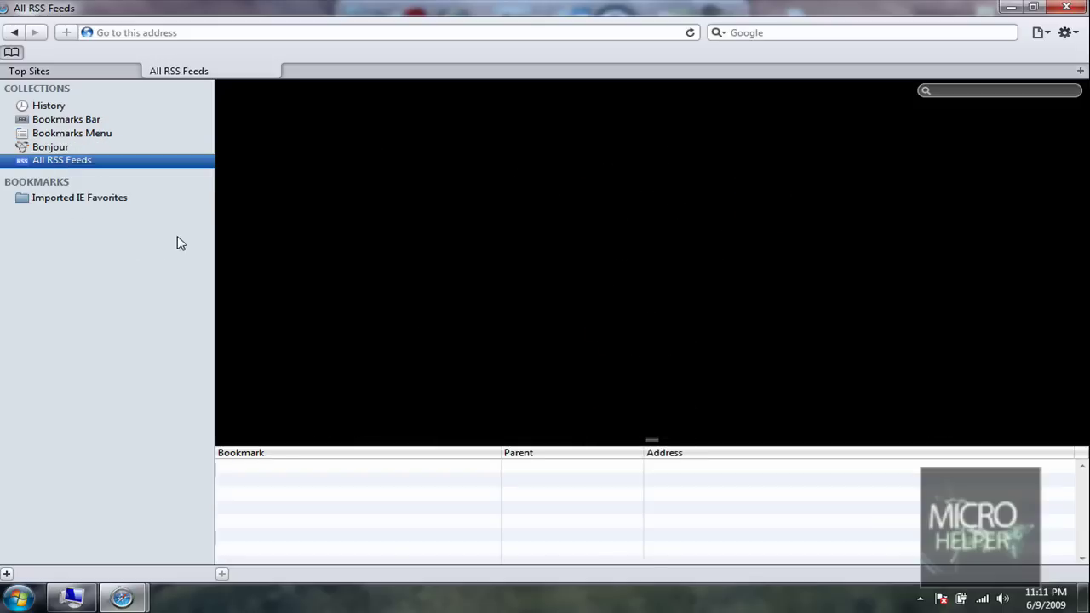
click(41, 201)
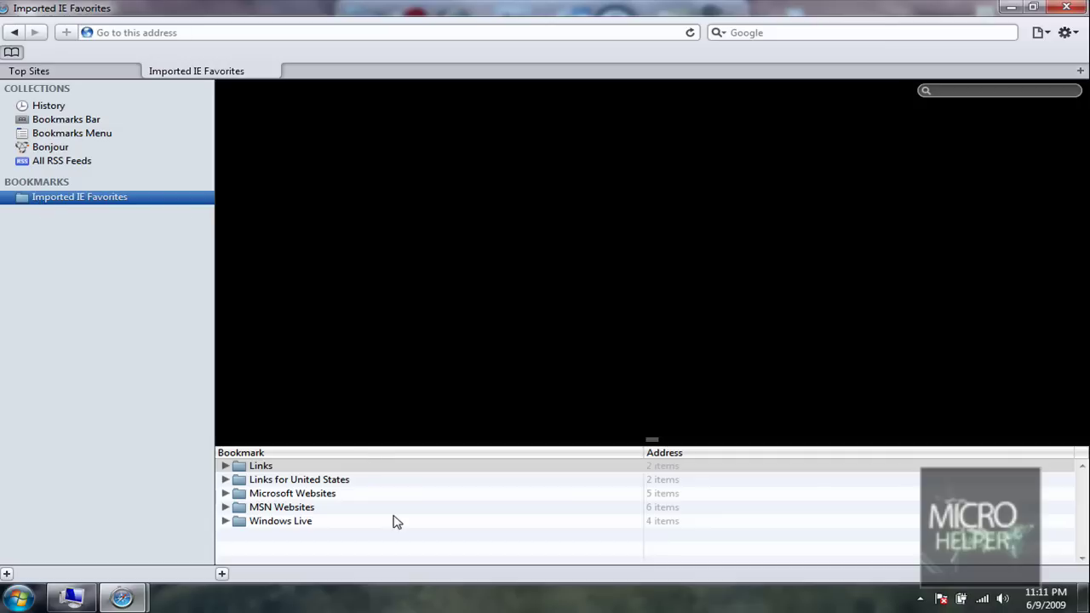
click(364, 492)
click(353, 480)
double_click(344, 501)
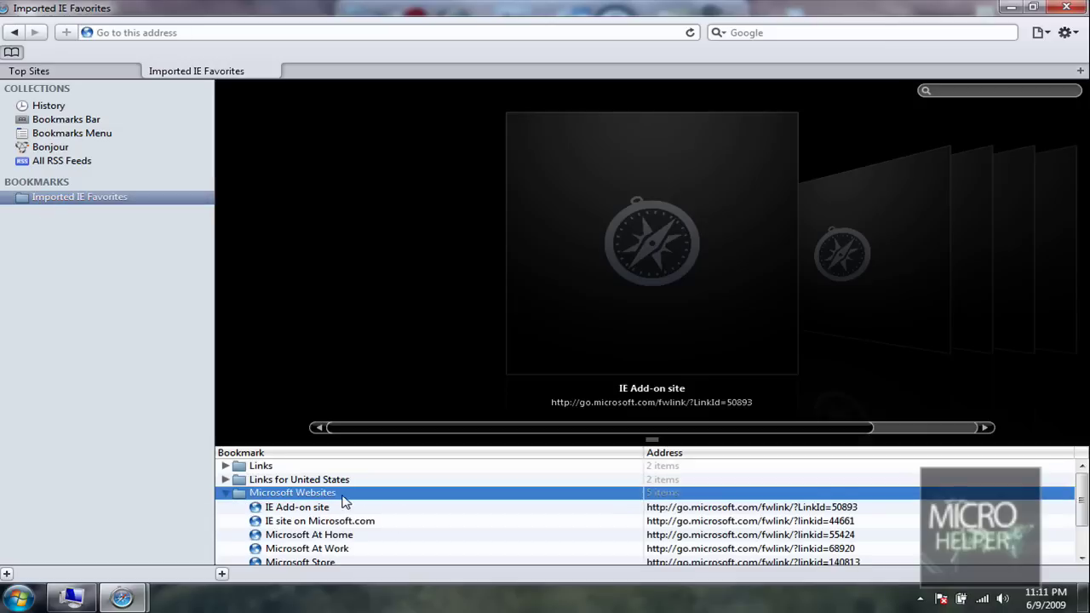
click(293, 521)
click(316, 548)
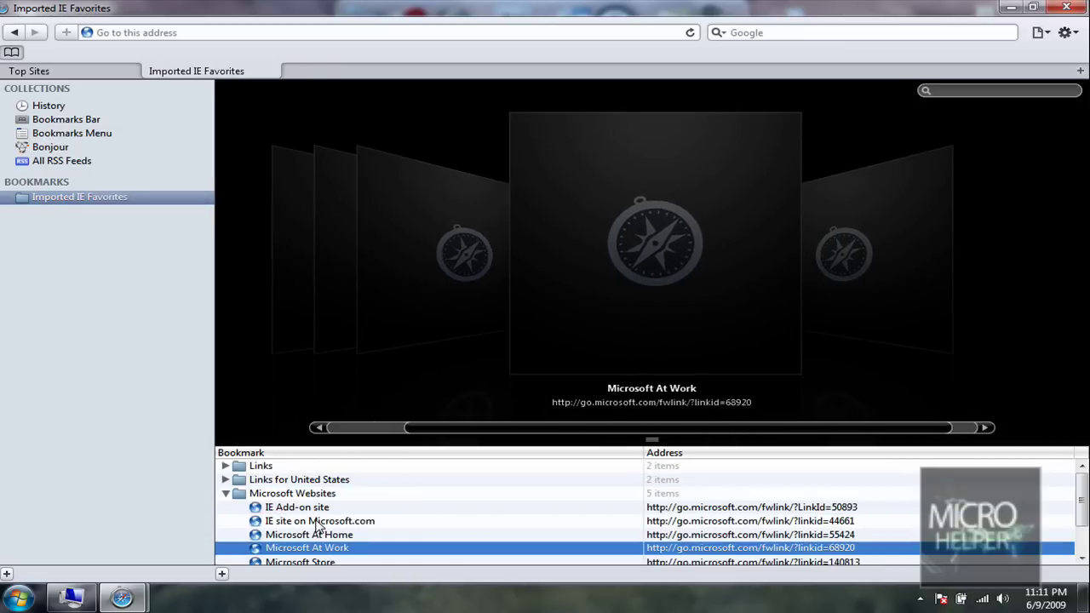
double_click(298, 493)
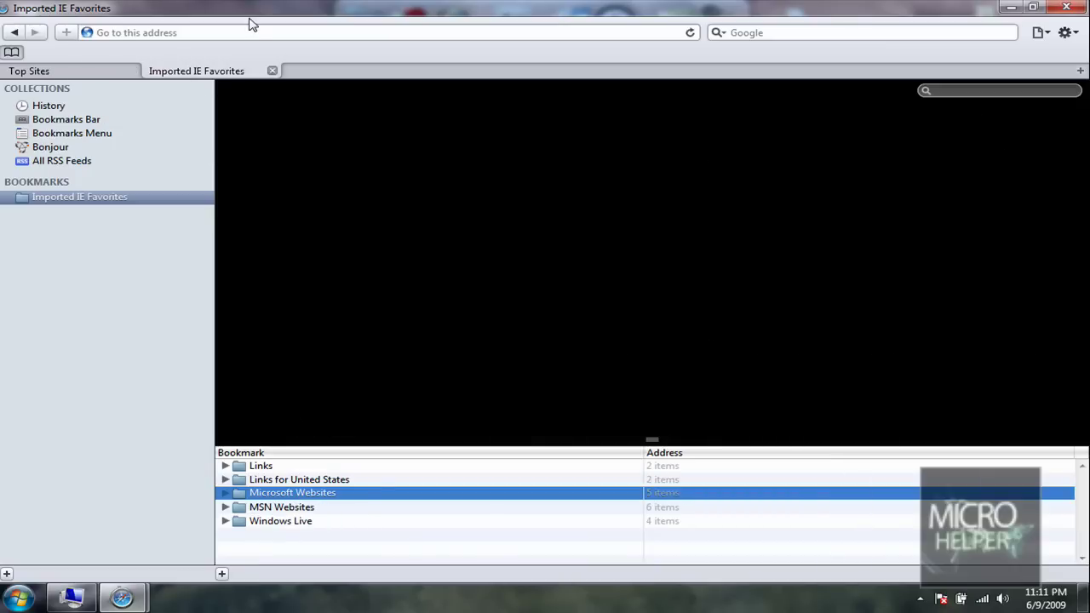
key(ctrl+h)
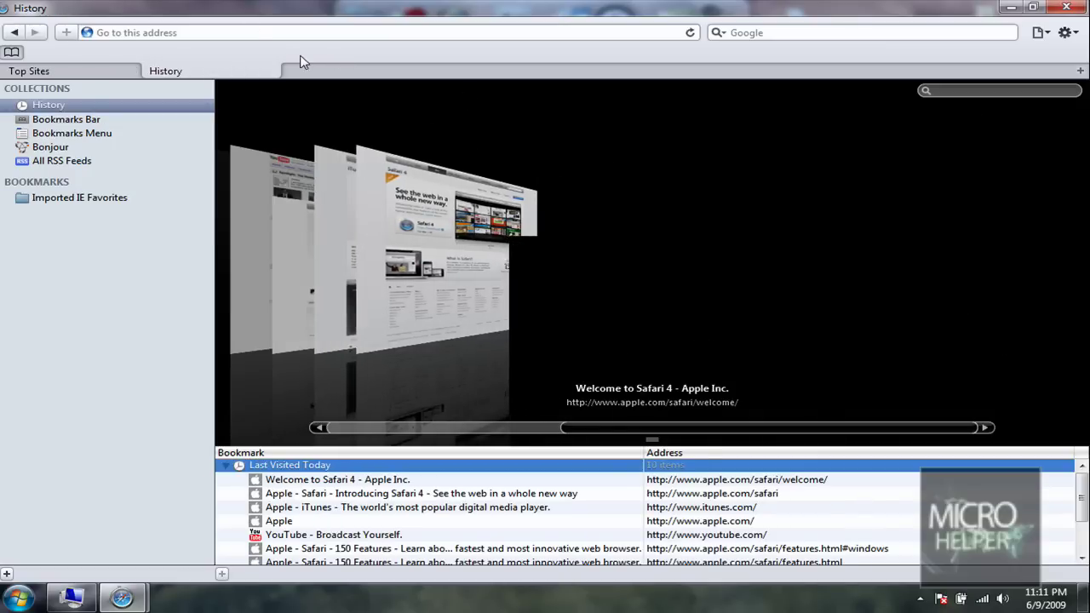
Close the History tab with Ctrl+W, then open and close an extra new tab
key(ctrl+w)
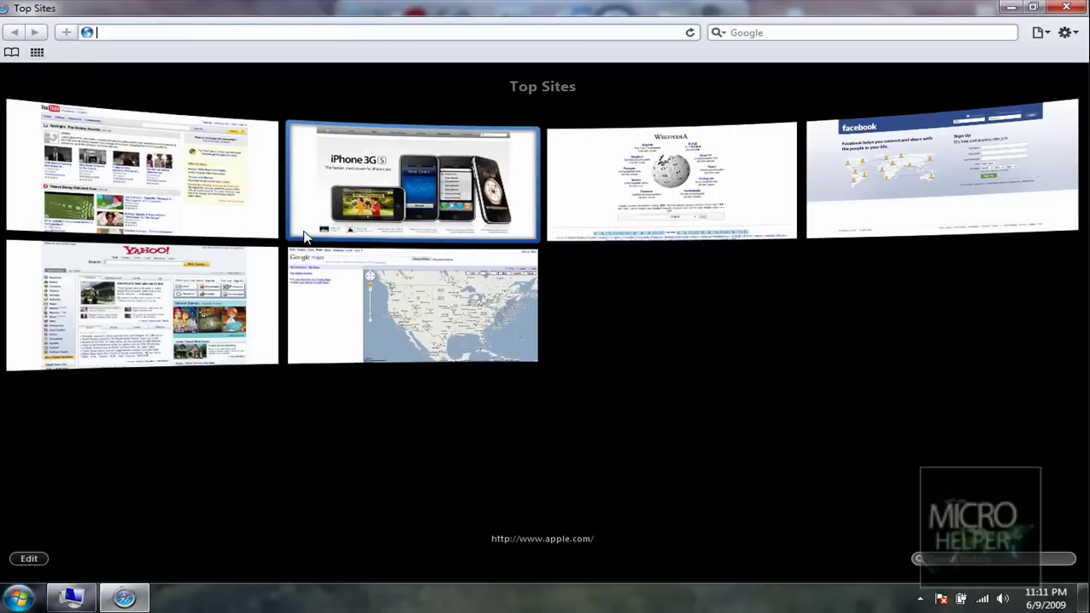
key(ctrl+t)
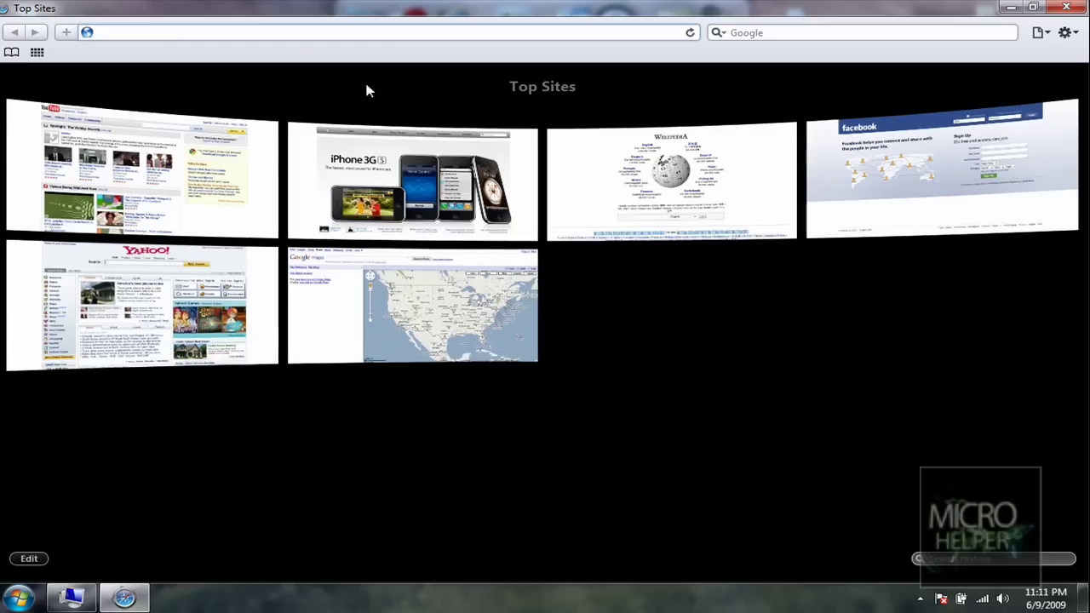
key(ctrl+w)
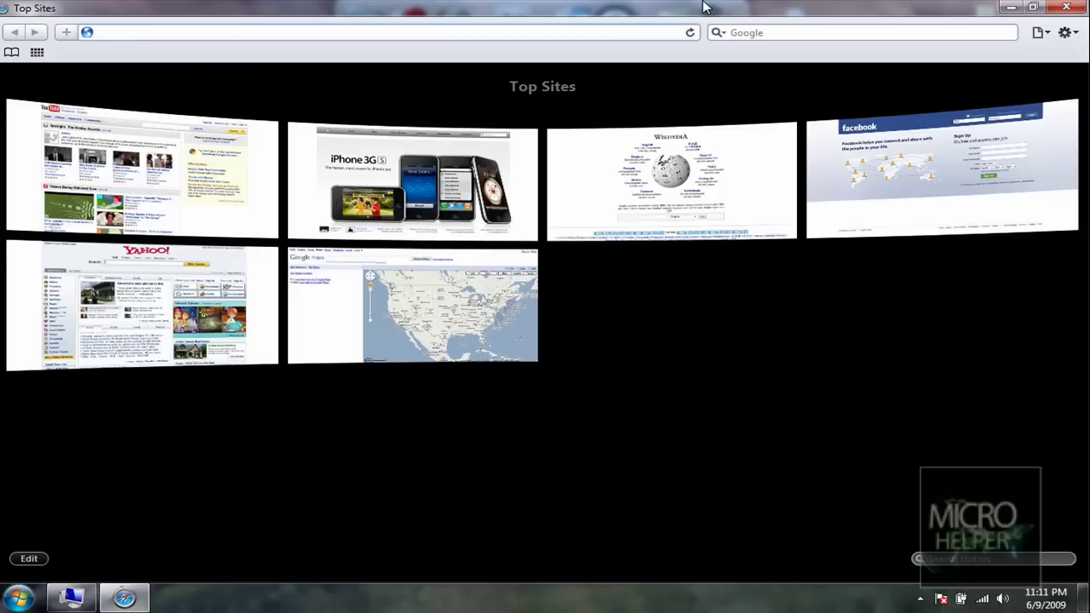